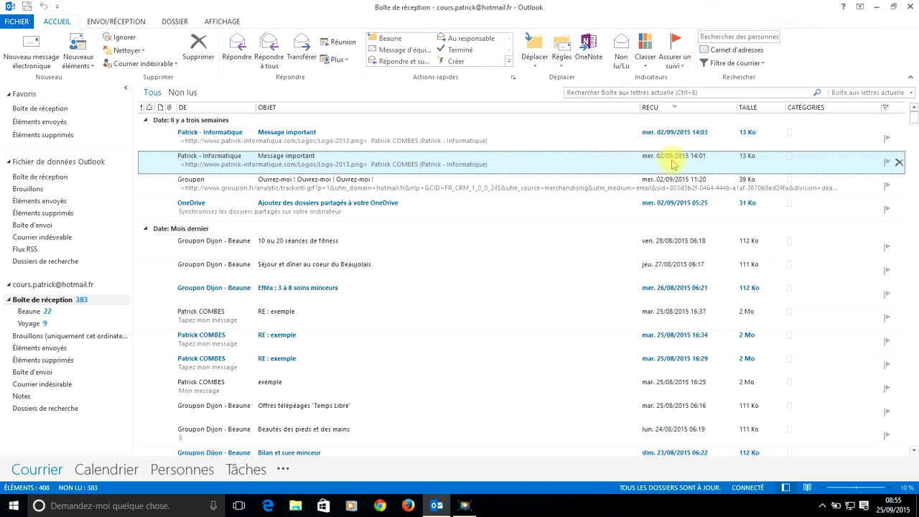
# Assign Catégorie orange to the 14:01 "Message important" e-mail, keeping the category name and setting its shortcut key to CTRL+F2.
pyautogui.click(809, 163)
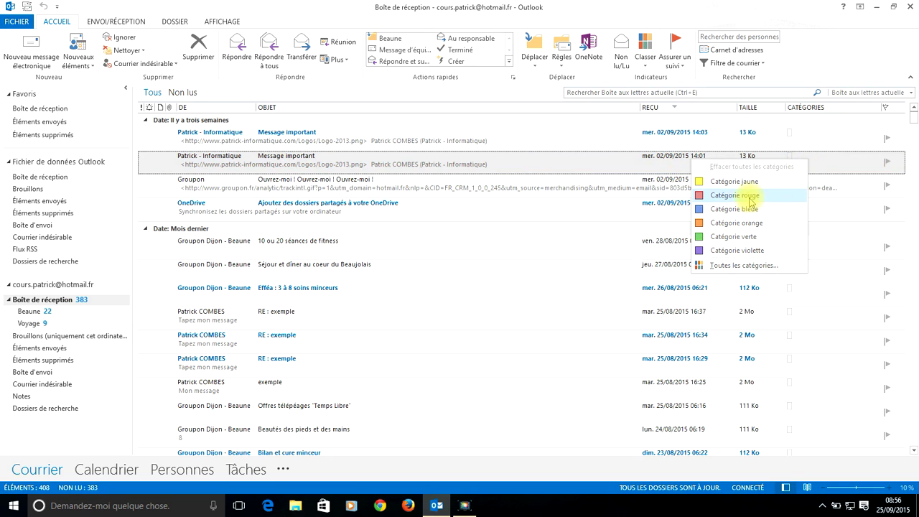
pyautogui.click(740, 223)
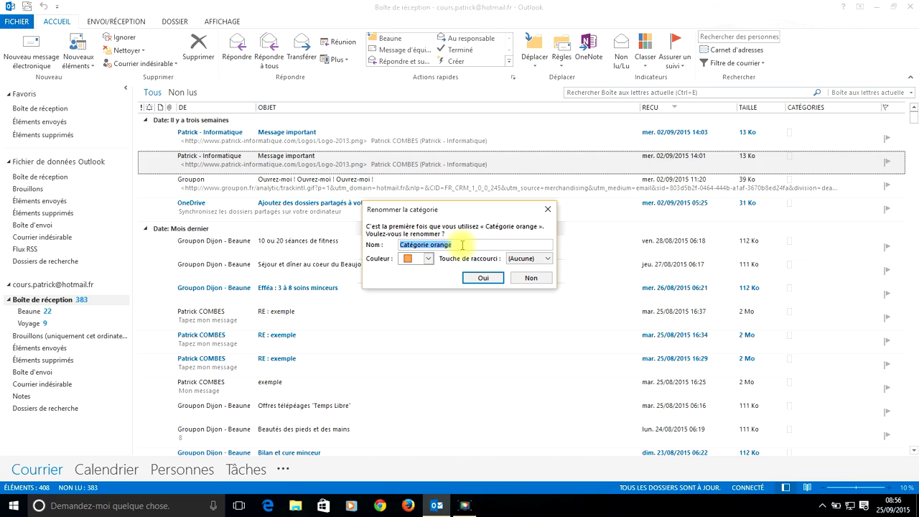
pyautogui.click(429, 259)
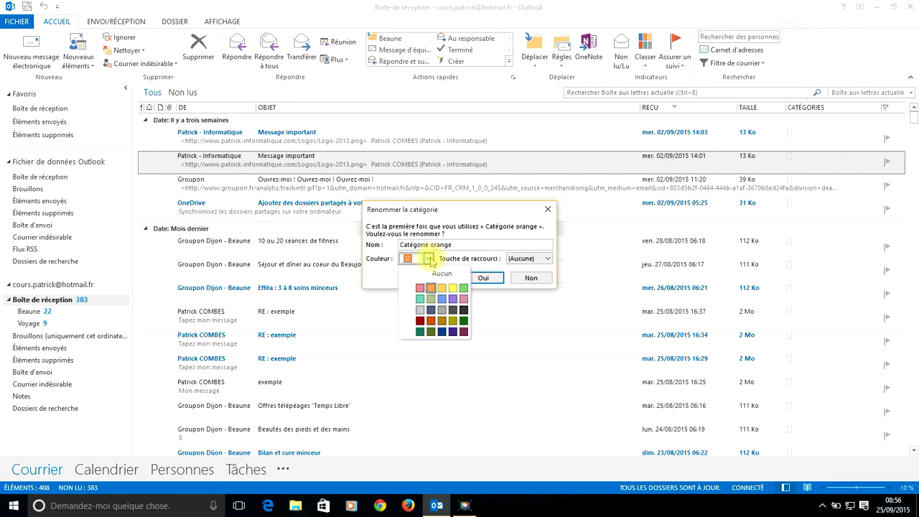
pyautogui.click(429, 260)
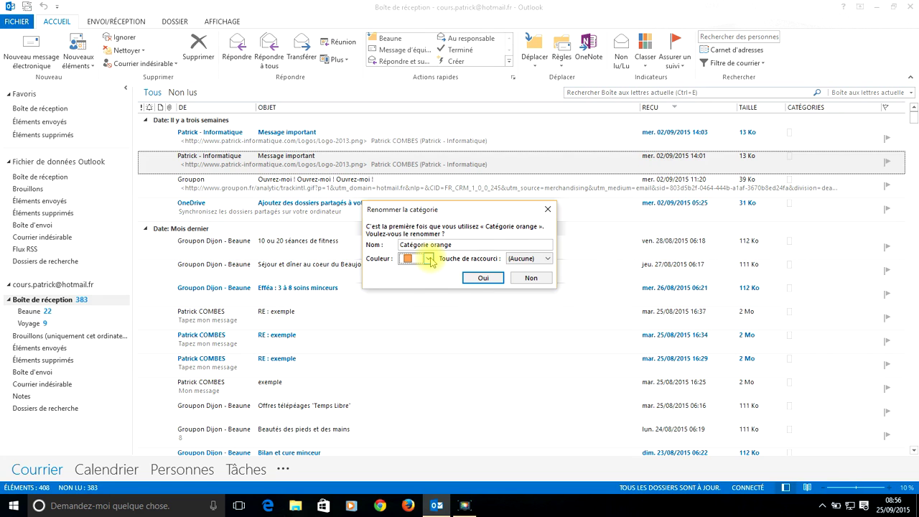
pyautogui.click(544, 260)
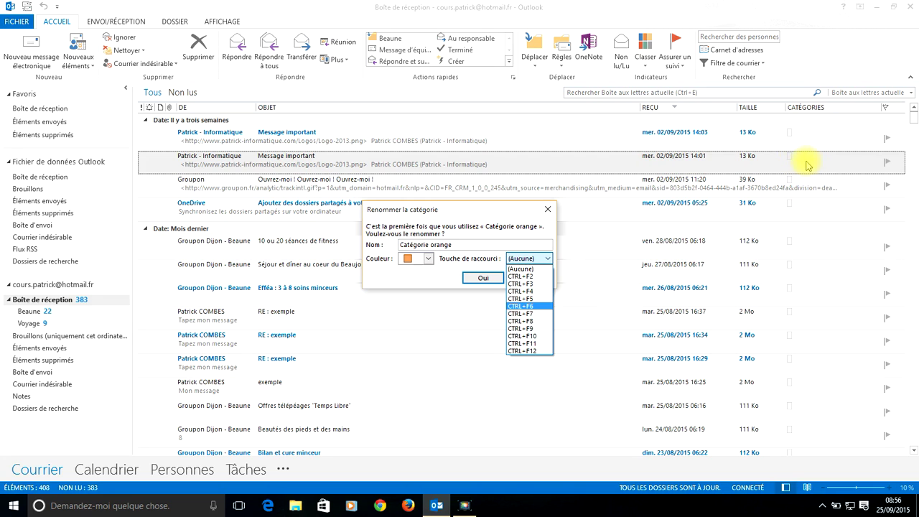
pyautogui.click(528, 280)
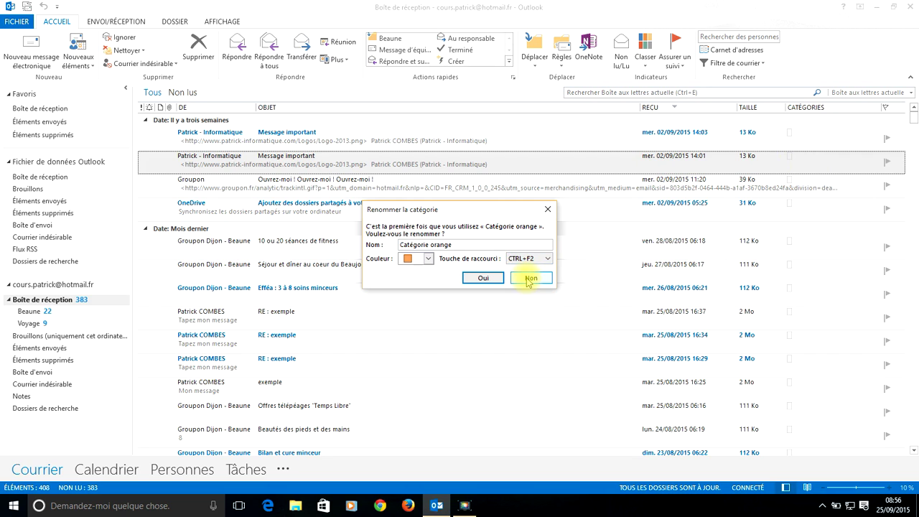
pyautogui.click(484, 278)
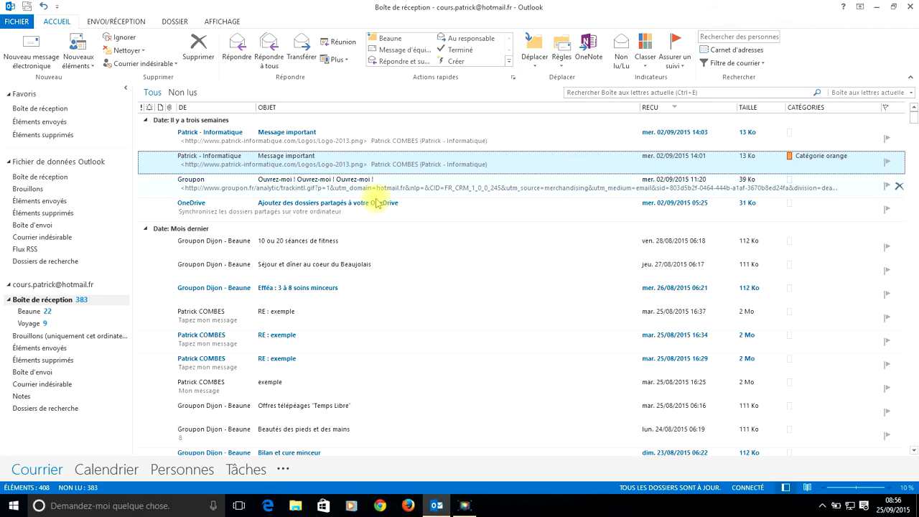
# Assign Catégorie orange to the "Séjour et dîner au coeur du Beaujolais" message.
pyautogui.click(346, 266)
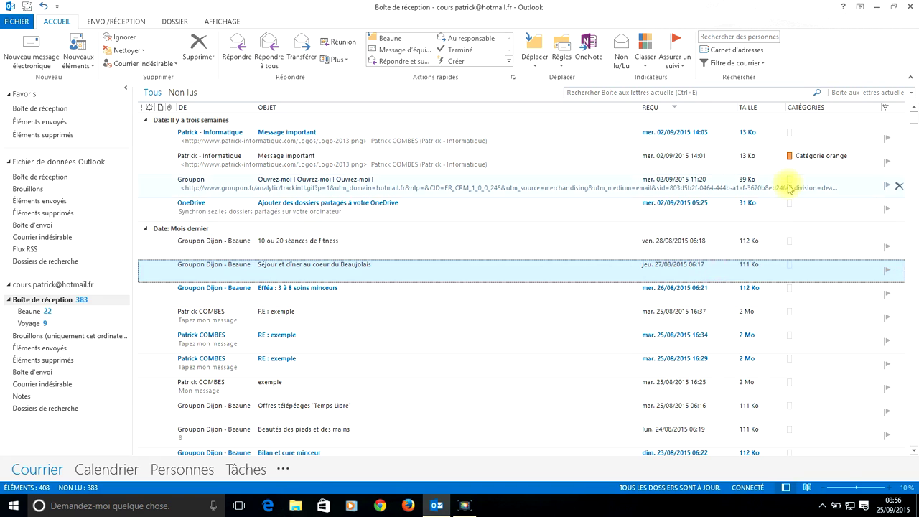
pyautogui.click(822, 272)
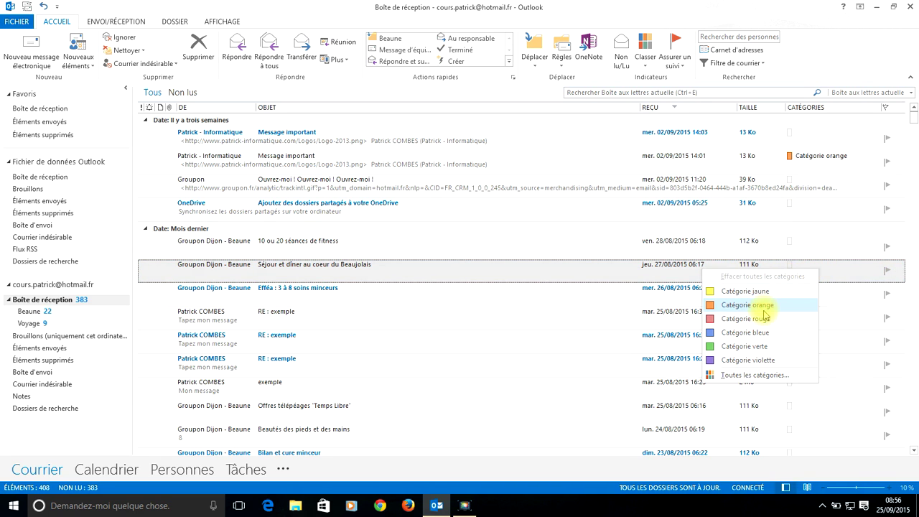
pyautogui.click(757, 9)
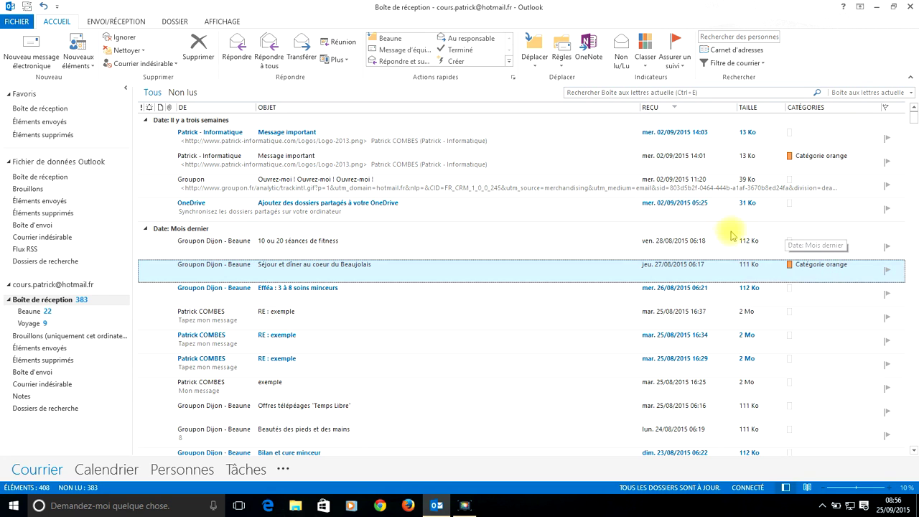
# Assign Catégorie verte to the "RE : exemple" message received at 16:37, keeping the category's default name and colour.
pyautogui.click(745, 315)
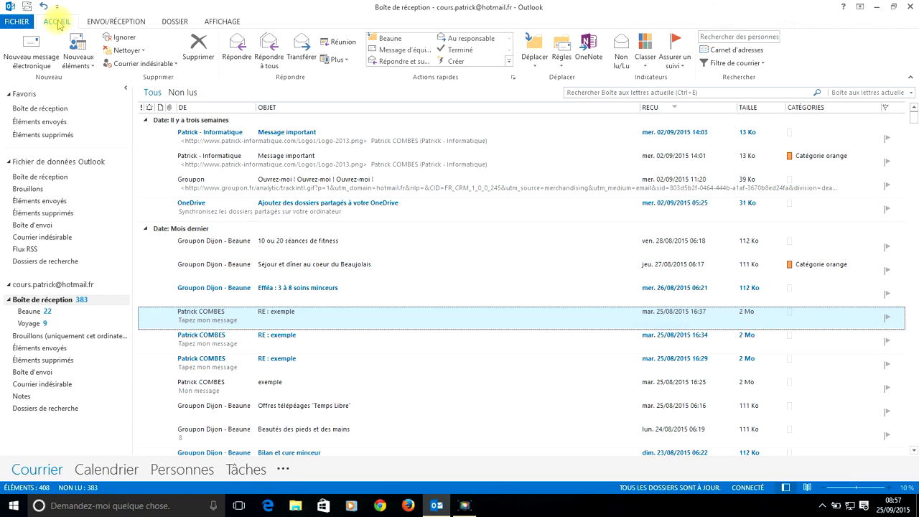
pyautogui.click(644, 57)
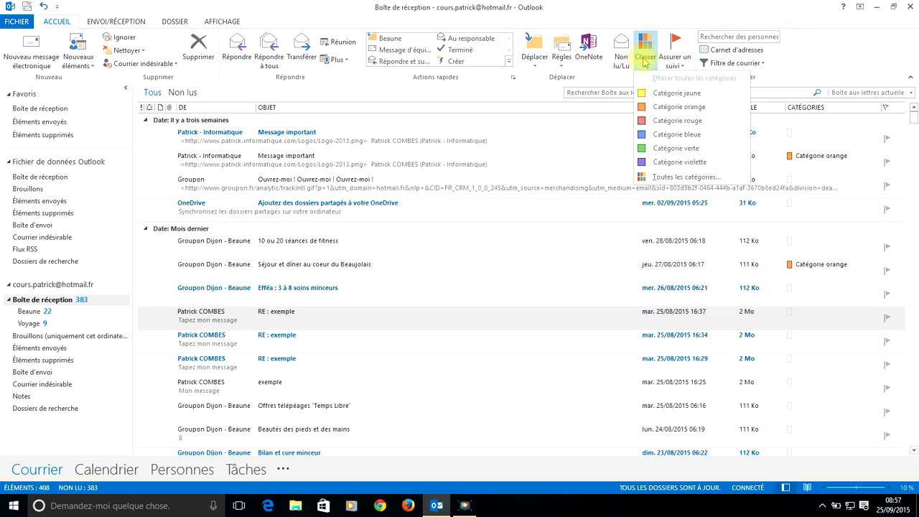
pyautogui.click(668, 148)
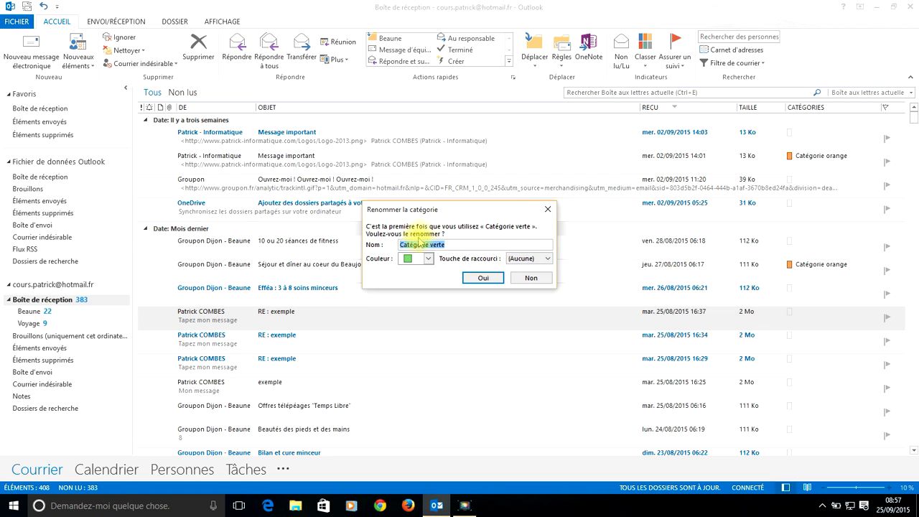
pyautogui.click(481, 278)
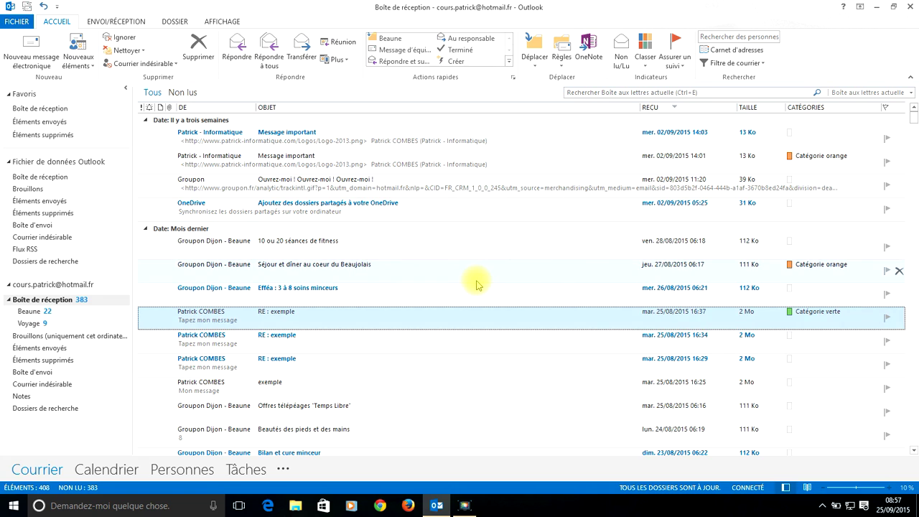
# Open an uncategorized "RE : exemple" message, view the category choices available in its own window, and close it.
pyautogui.doubleClick(415, 343)
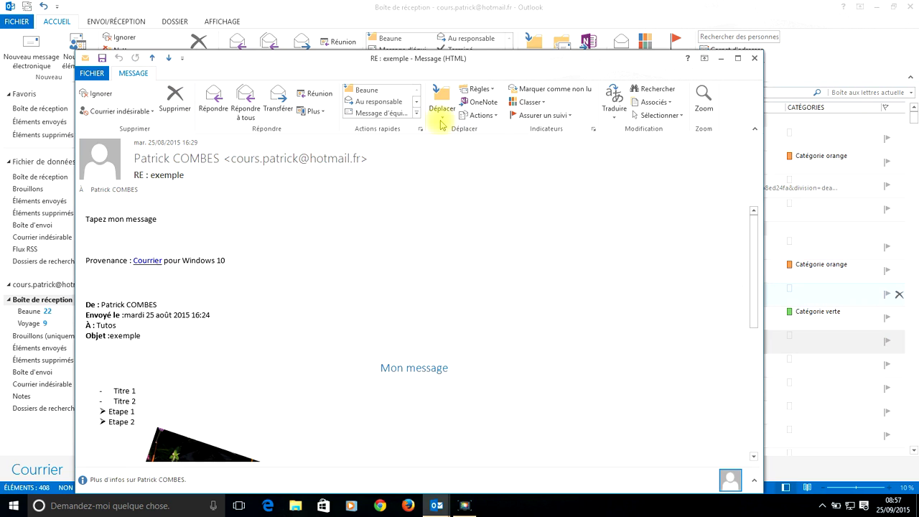
pyautogui.click(532, 102)
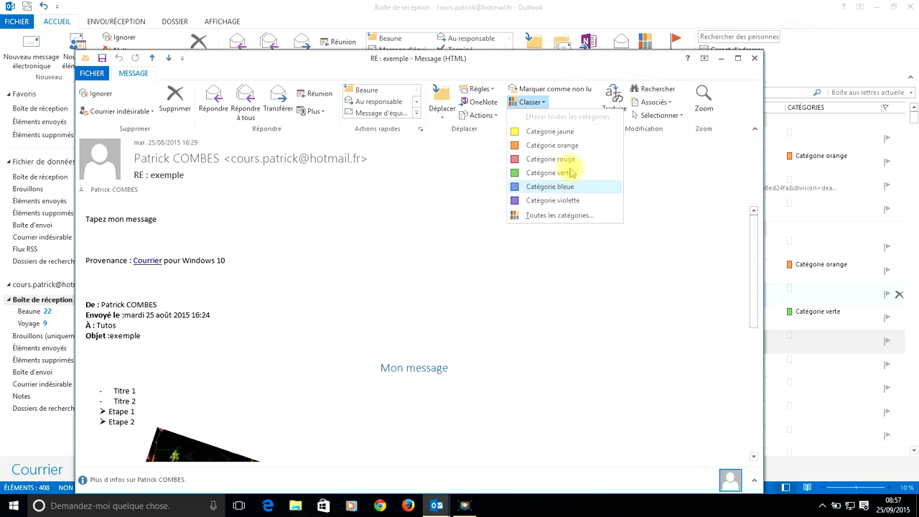
pyautogui.click(592, 247)
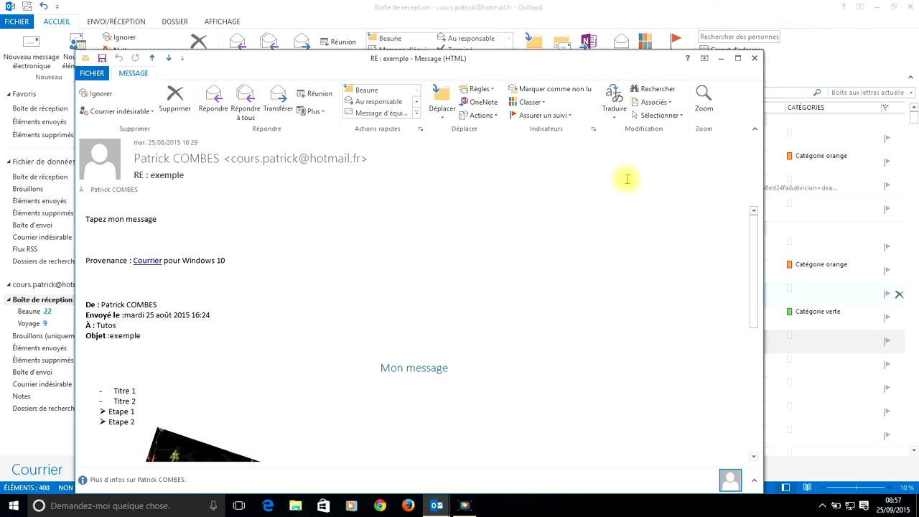
pyautogui.click(752, 58)
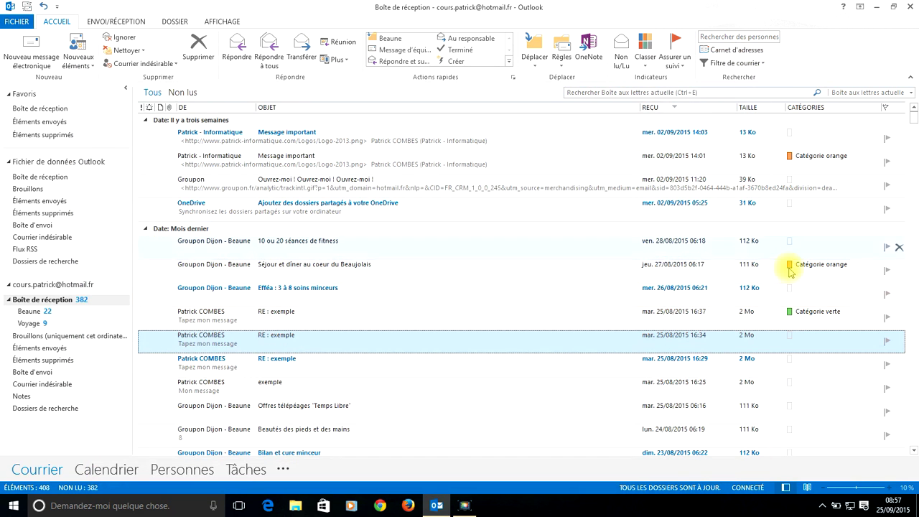
# Assign Catégorie rouge to the OneDrive message "Ajoutez des dossiers partagés à votre OneDrive".
pyautogui.click(816, 207)
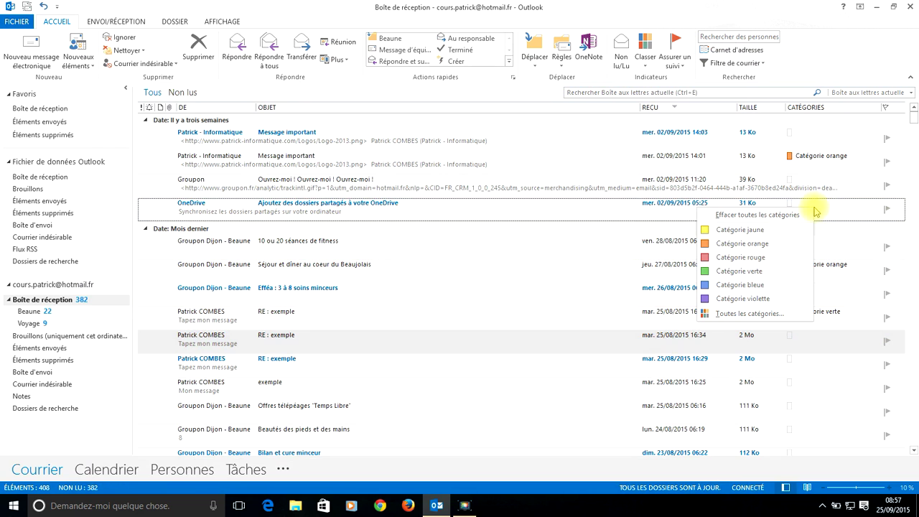
pyautogui.click(761, 260)
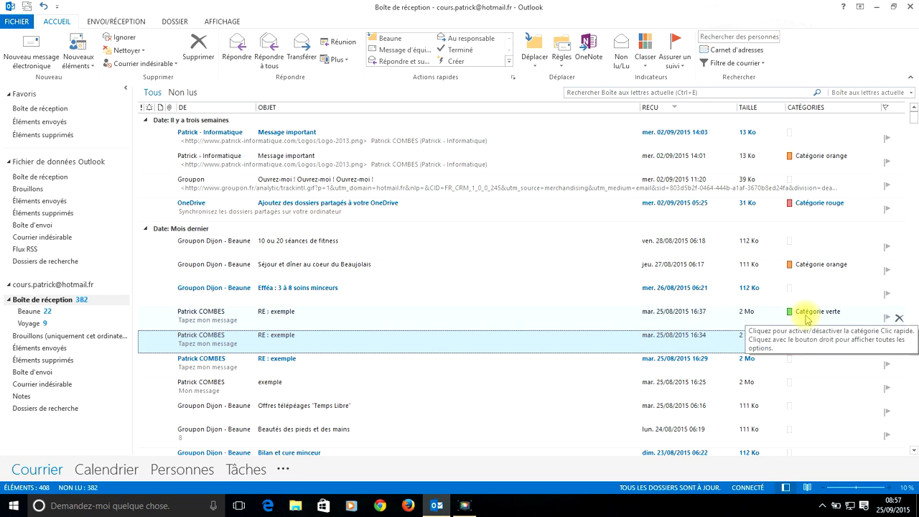
# Assign Catégorie rouge to the "-20% supplémentaires pour commencer août en beauté" message of 03/08/2015.
pyautogui.scroll(-15, 809, 269)
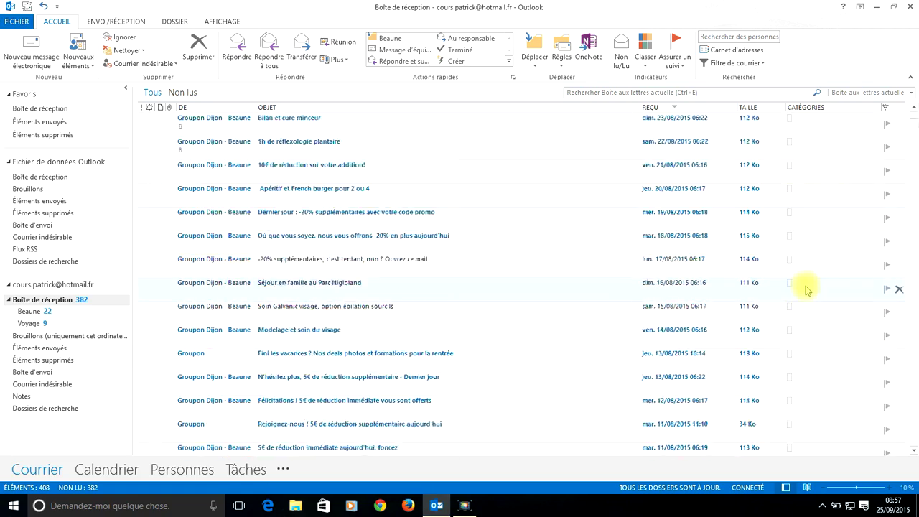
pyautogui.scroll(-2, 805, 301)
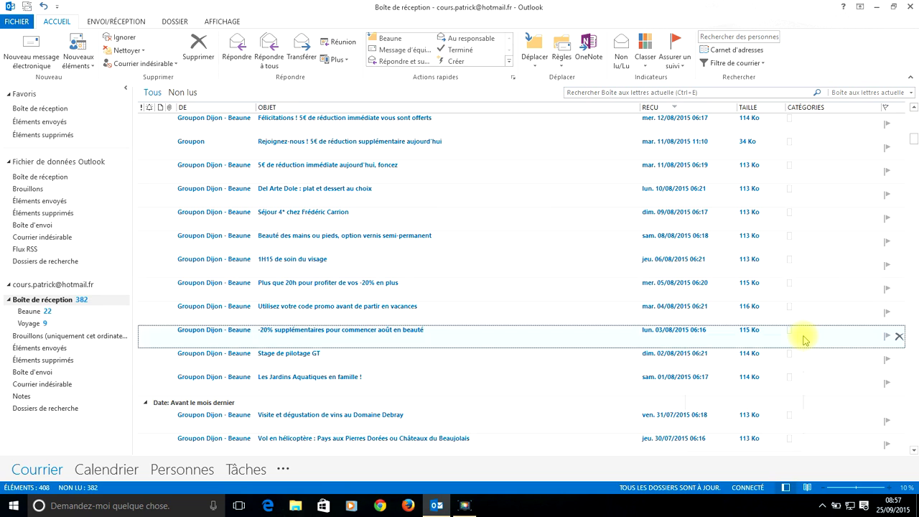
pyautogui.click(790, 332)
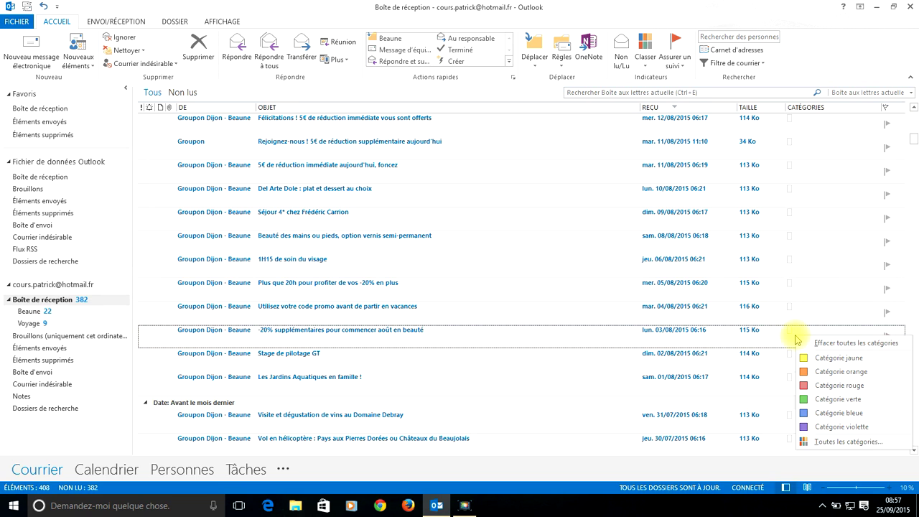
pyautogui.click(794, 336)
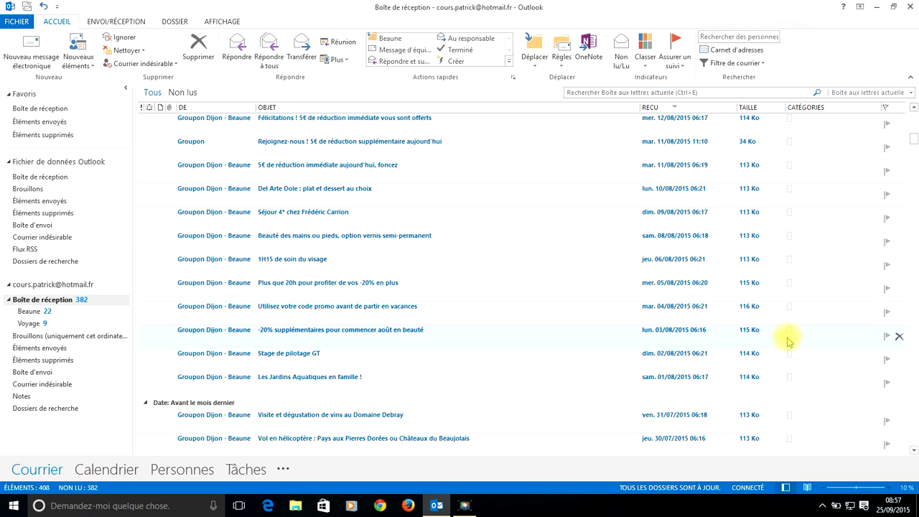
pyautogui.click(796, 334)
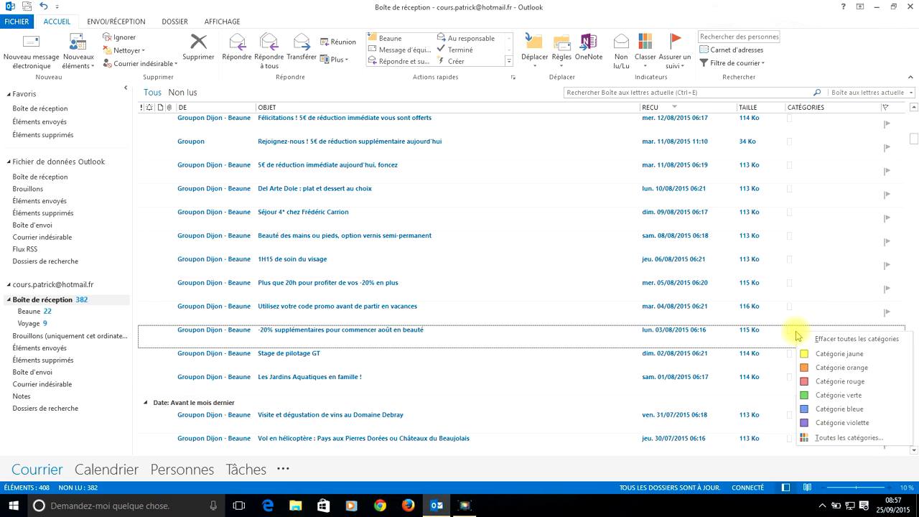
pyautogui.click(825, 381)
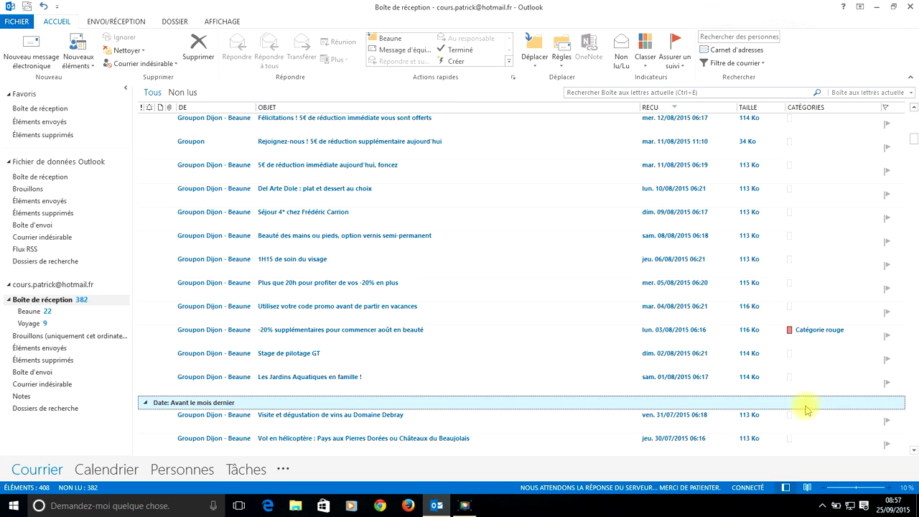
# Apply the quick-click Catégorie rouge to the Groupon Dijon - Beaune messages received on 31/07/2015, 05/08/2015 and 09/08/2015.
pyautogui.click(791, 427)
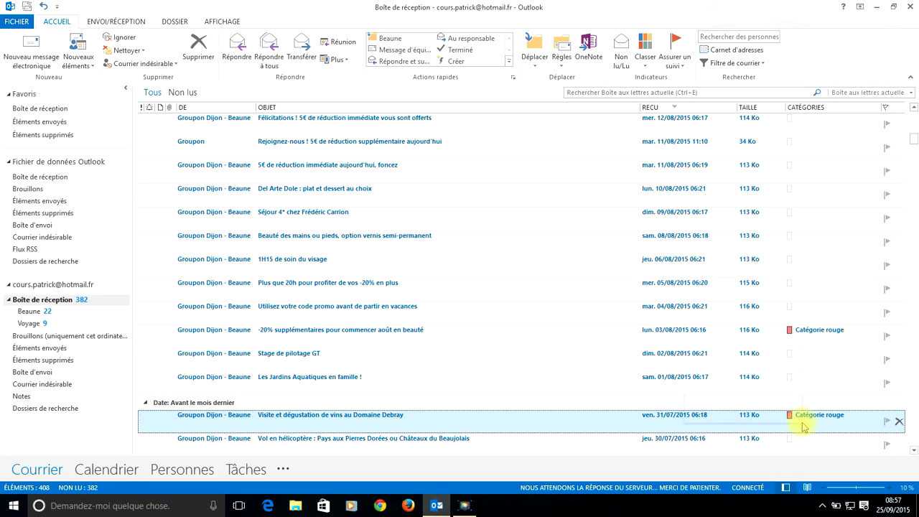
pyautogui.click(811, 283)
pyautogui.click(816, 213)
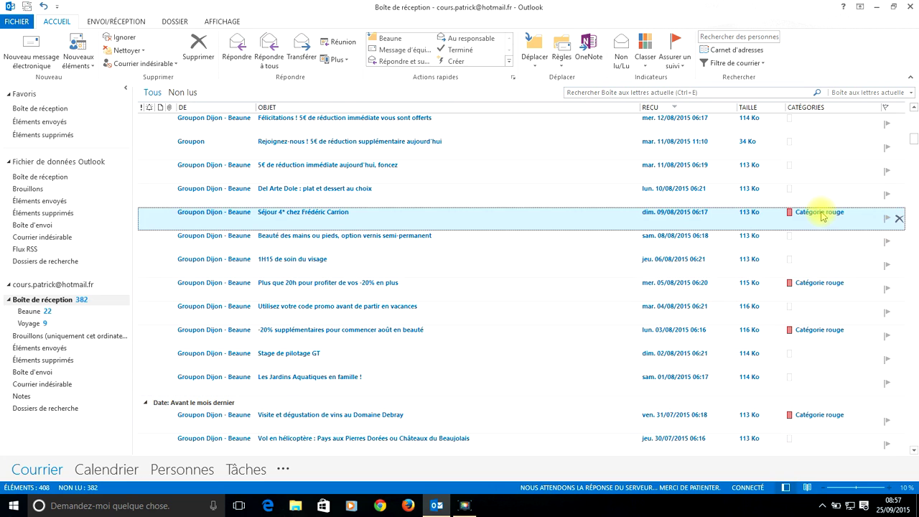
# Sort the inbox by category so that messages sharing the same colour are grouped together.
pyautogui.scroll(8, 837, 371)
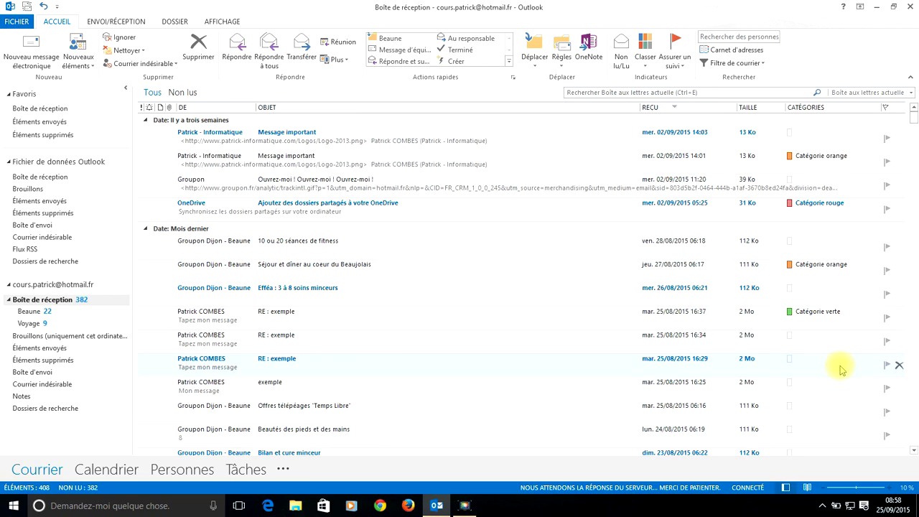
pyautogui.scroll(-10, 842, 370)
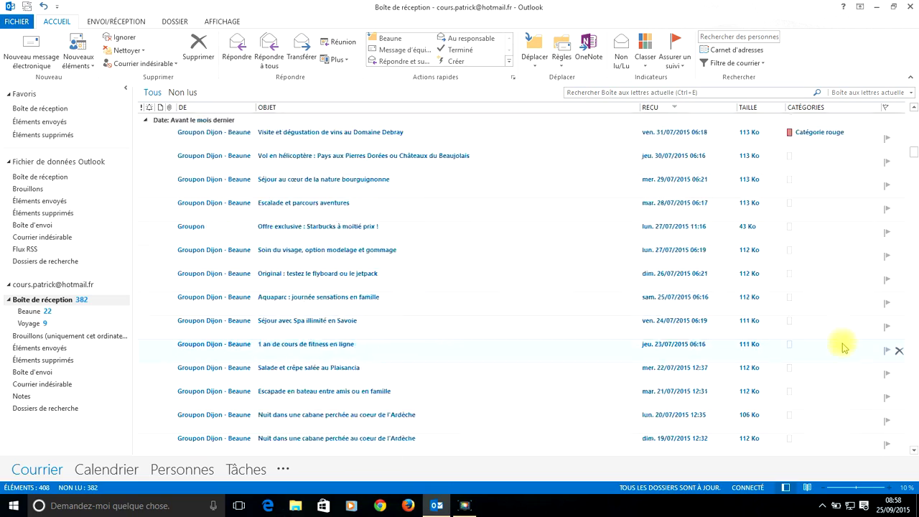
pyautogui.scroll(10, 840, 344)
pyautogui.scroll(-15, 831, 325)
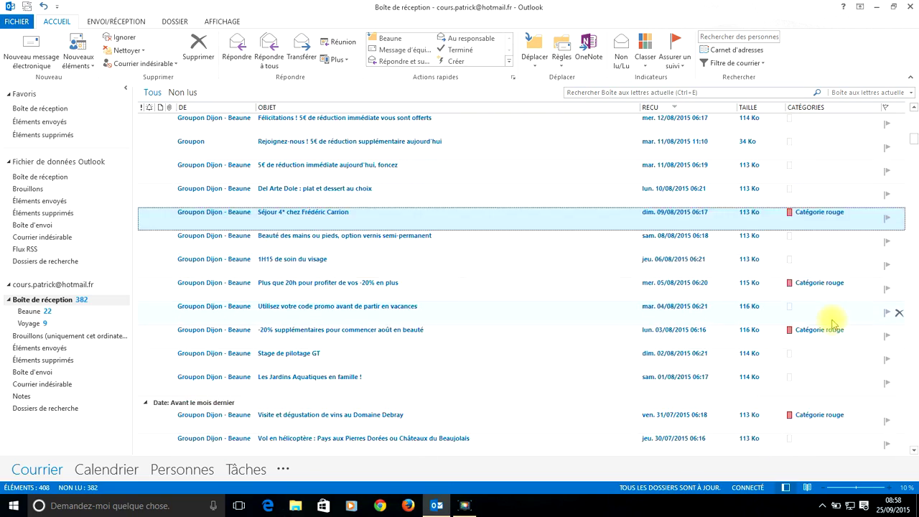
pyautogui.scroll(10, 830, 323)
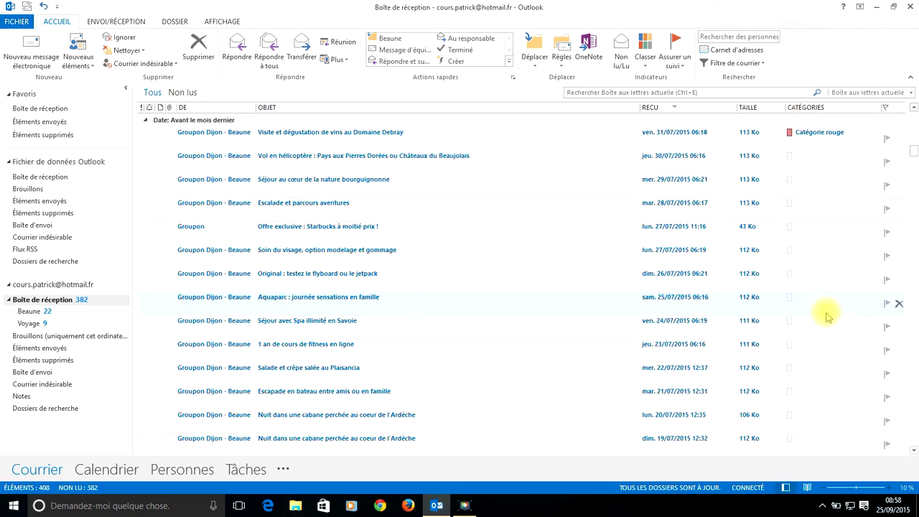
pyautogui.scroll(8, 831, 316)
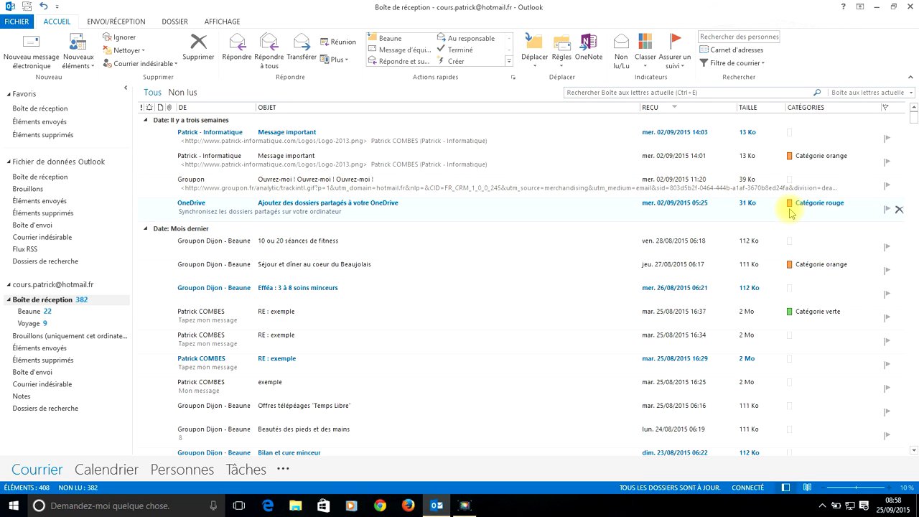
pyautogui.click(805, 107)
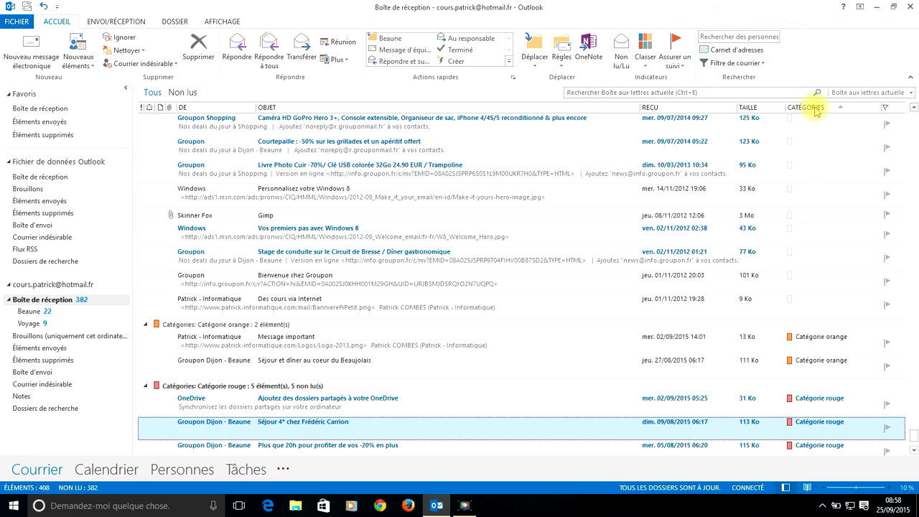
pyautogui.scroll(-2, 840, 416)
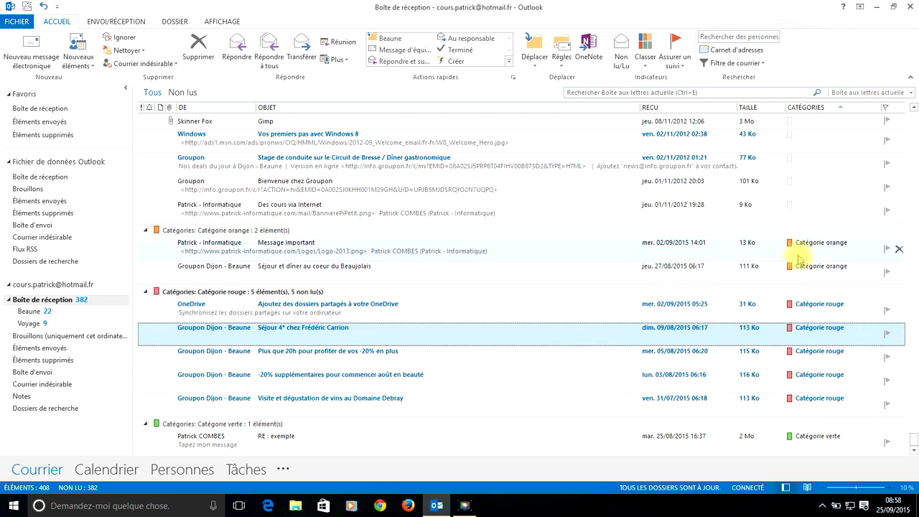
# Reverse the inbox's category sort order so the colour-categorised messages come first, and look through the list.
pyautogui.scroll(4, 734, 256)
pyautogui.scroll(-3, 794, 257)
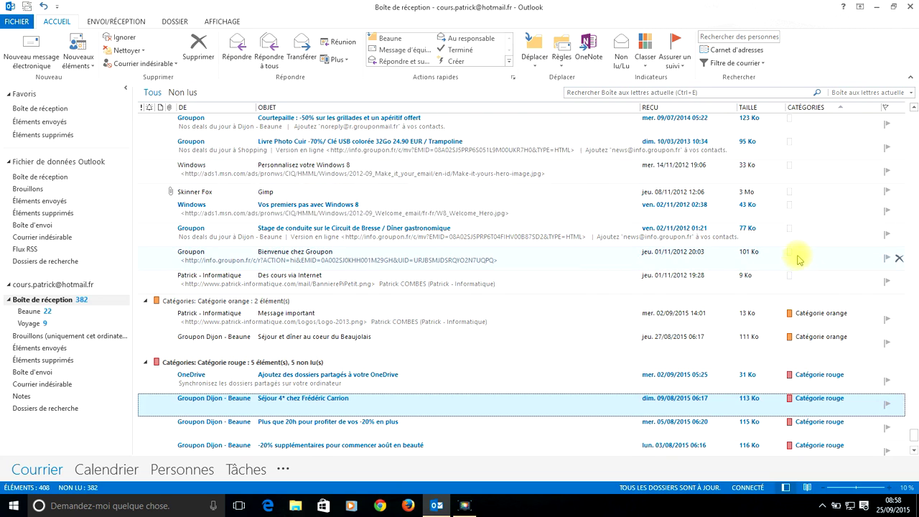
pyautogui.click(817, 115)
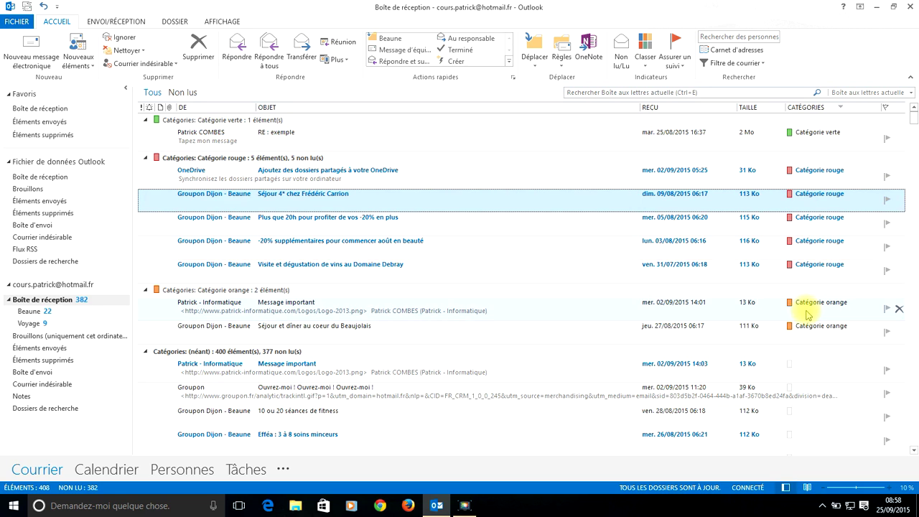
pyautogui.scroll(-8, 807, 312)
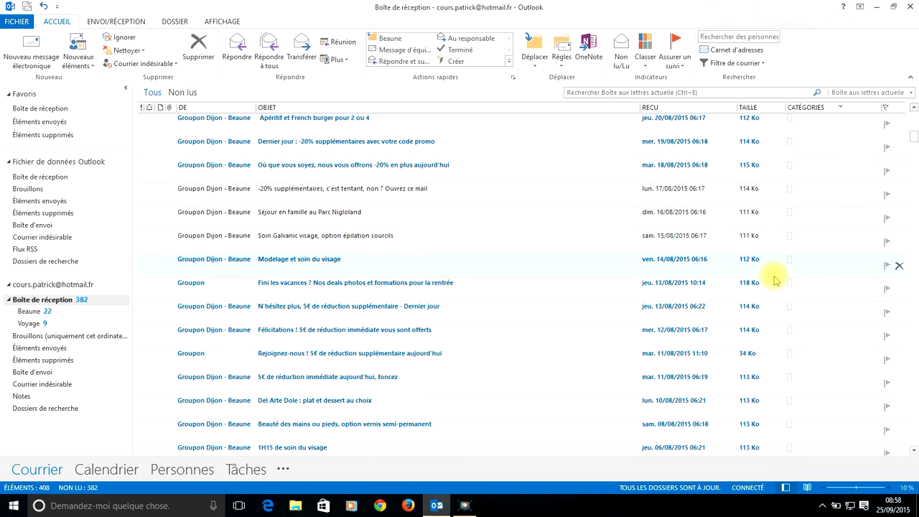
pyautogui.scroll(5, 776, 281)
pyautogui.scroll(1, 777, 282)
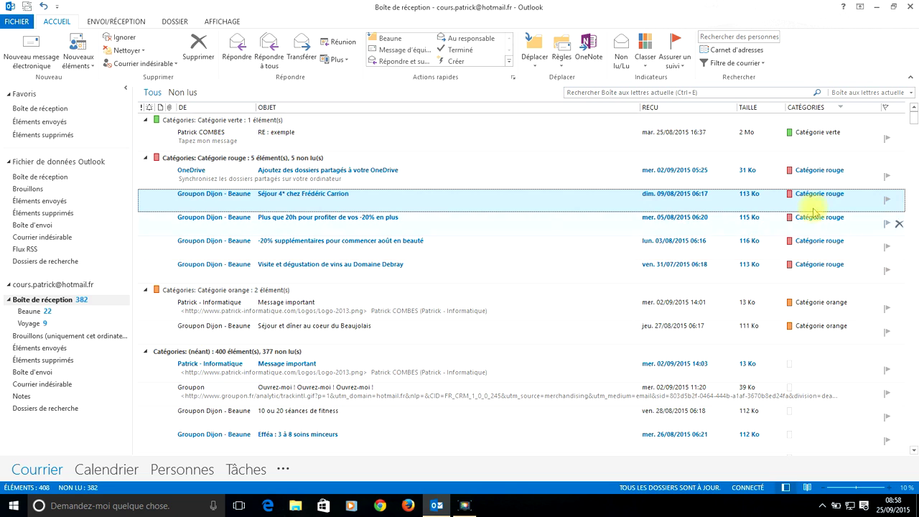
# Remove the green, red and orange colour categories from every categorised message in the inbox.
pyautogui.click(814, 139)
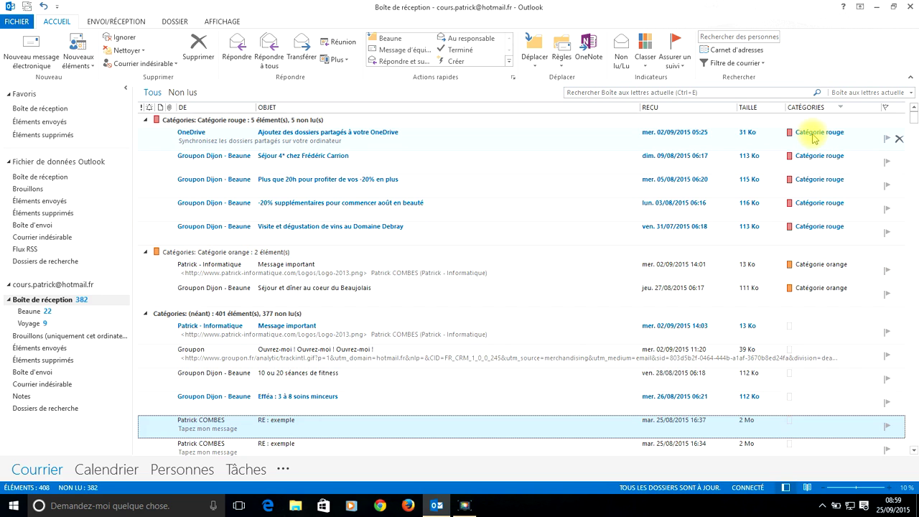
pyautogui.click(821, 139)
pyautogui.click(821, 139)
pyautogui.click(821, 138)
pyautogui.click(823, 139)
pyautogui.click(826, 141)
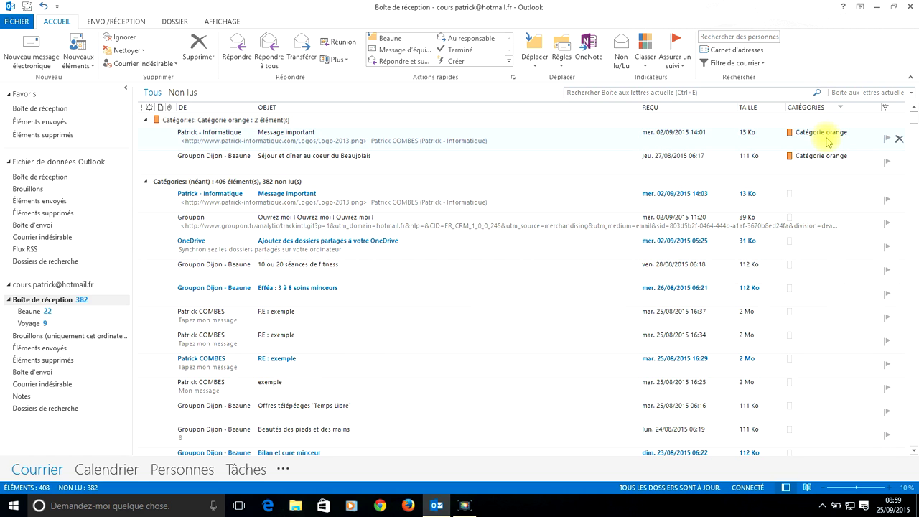
pyautogui.click(830, 140)
pyautogui.click(826, 139)
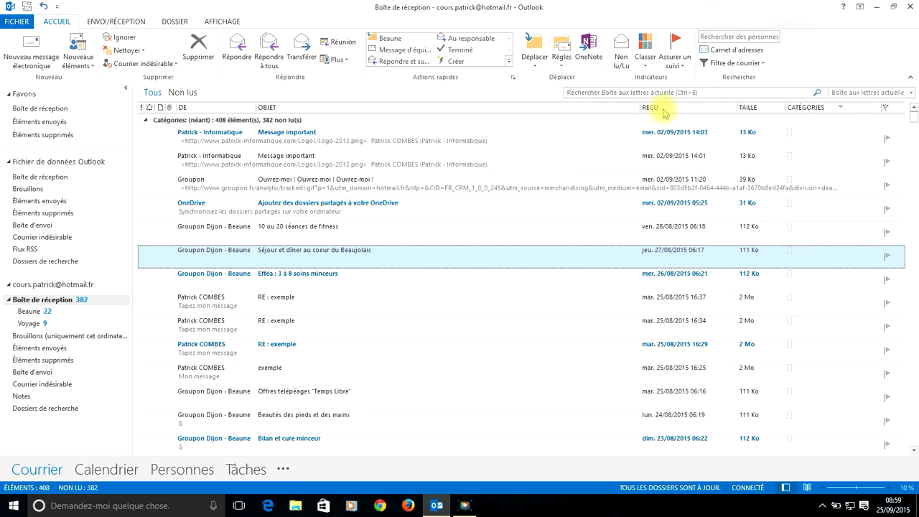
# Sort the inbox by received date and flag "Message important" (14:03), "Ouvrez-moi !" and "Séjour et dîner au coeur du Beaujolais" for follow-up.
pyautogui.click(664, 113)
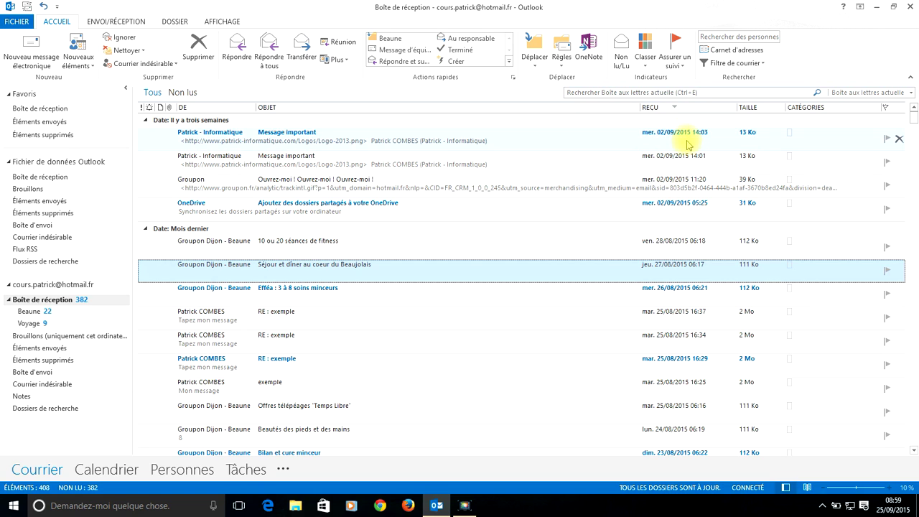
pyautogui.click(826, 139)
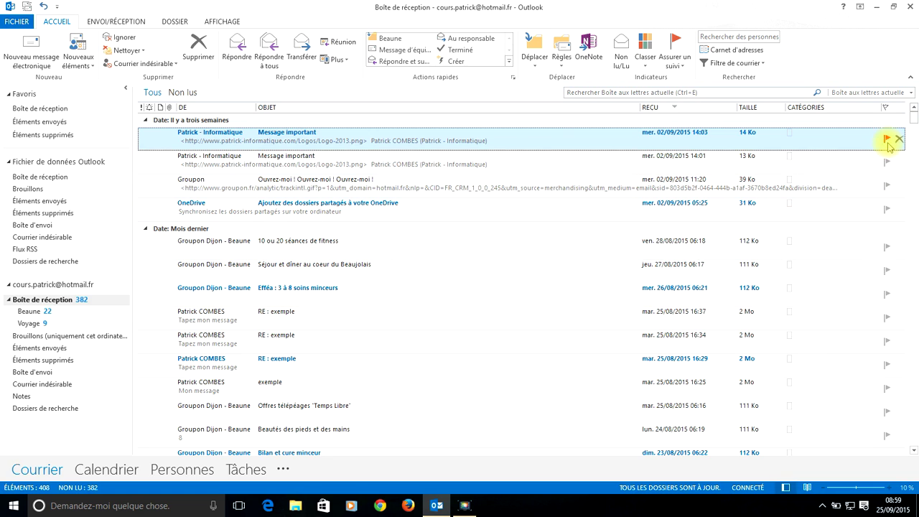
pyautogui.click(888, 186)
pyautogui.click(887, 271)
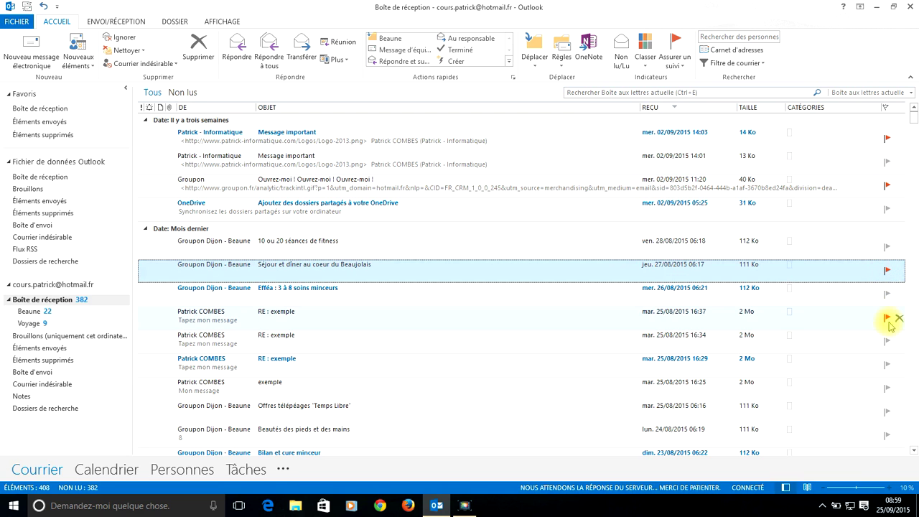
# Flag "RE : exemple" (25/08/2015 16:29), "exemple" and "Offres télépéages 'Temps Libre'" for follow-up.
pyautogui.click(888, 365)
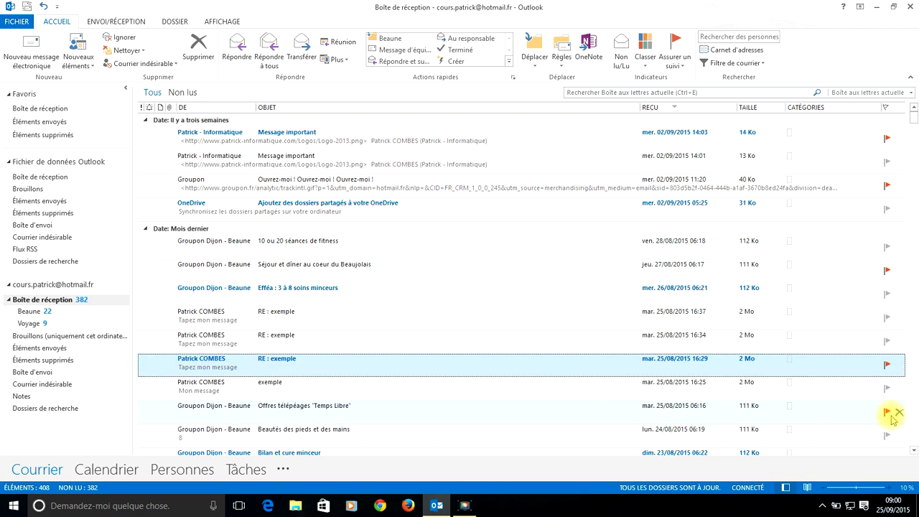
pyautogui.click(888, 388)
pyautogui.click(888, 411)
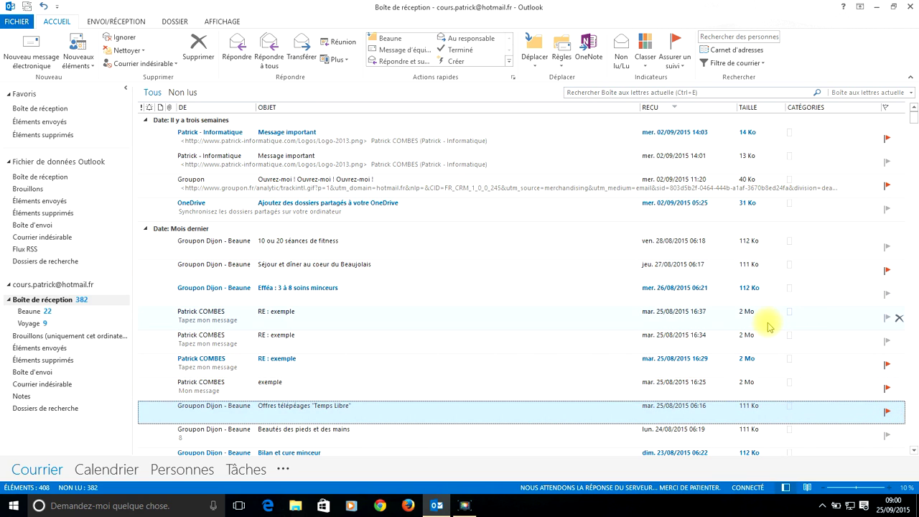
# Flag the July 2015 messages "Escalade et parcours aventures", "Epilation à la cire : 1, 2 ou 3 séances" and "Entrées pour Touroparc Zoo !" for follow-up.
pyautogui.scroll(-11, 769, 326)
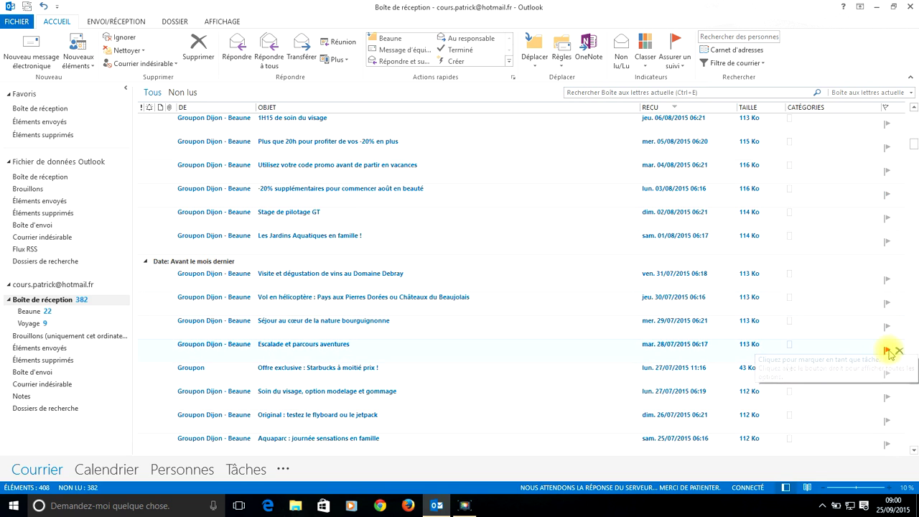
pyautogui.click(889, 352)
pyautogui.scroll(-6, 891, 353)
pyautogui.click(890, 356)
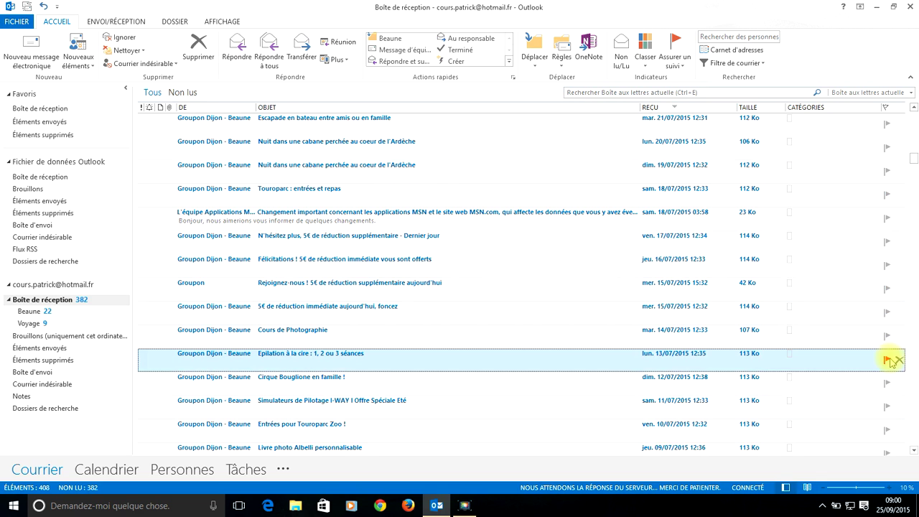
pyautogui.click(890, 430)
pyautogui.scroll(6, 883, 291)
pyautogui.scroll(-9, 883, 287)
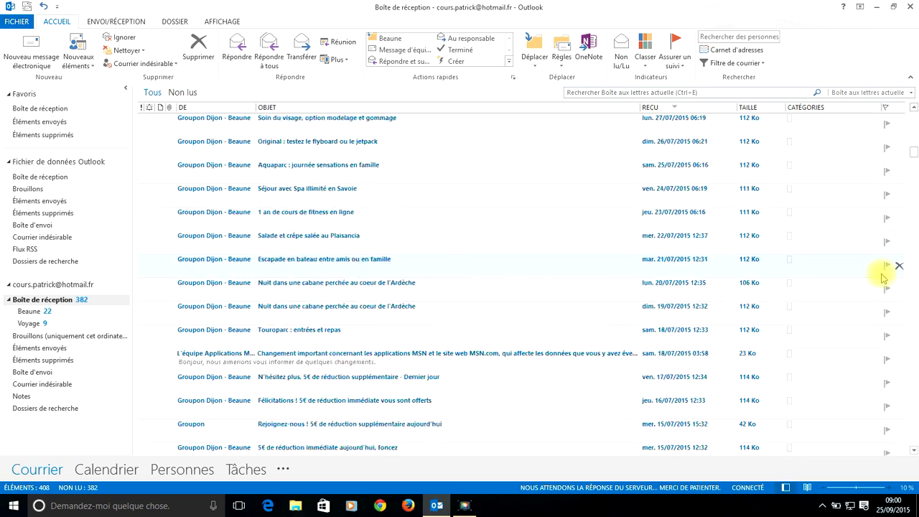
pyautogui.scroll(-9, 876, 266)
pyautogui.scroll(15, 880, 287)
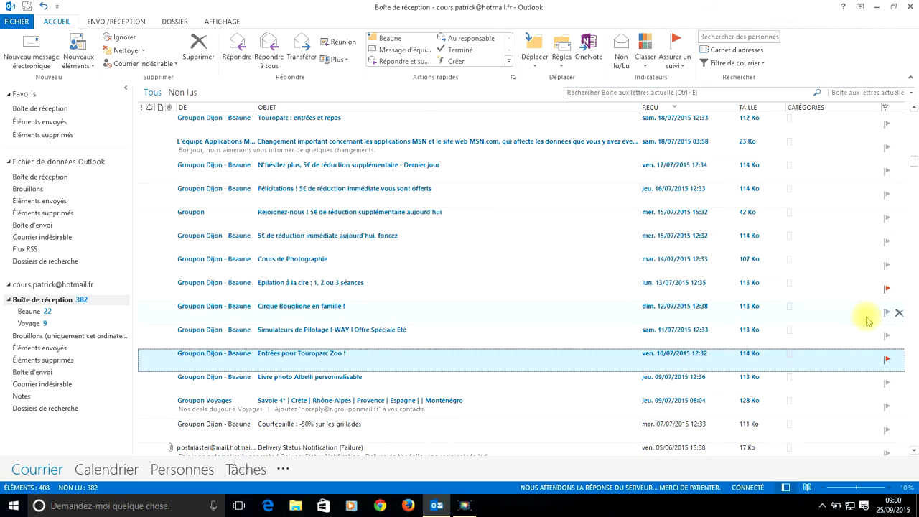
pyautogui.scroll(15, 883, 359)
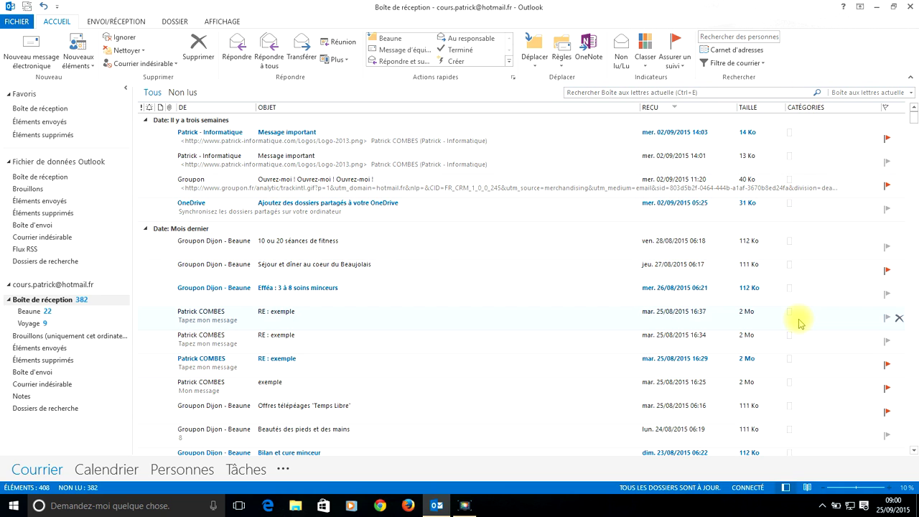
# Sort the inbox by flag status so the flagged messages are grouped first, and look through the groups.
pyautogui.click(888, 107)
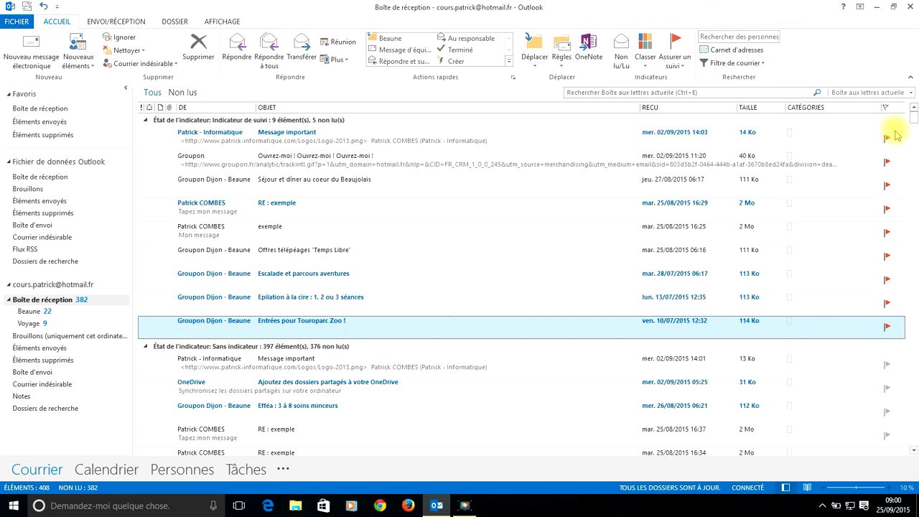
pyautogui.scroll(-2, 850, 242)
pyautogui.scroll(2, 848, 242)
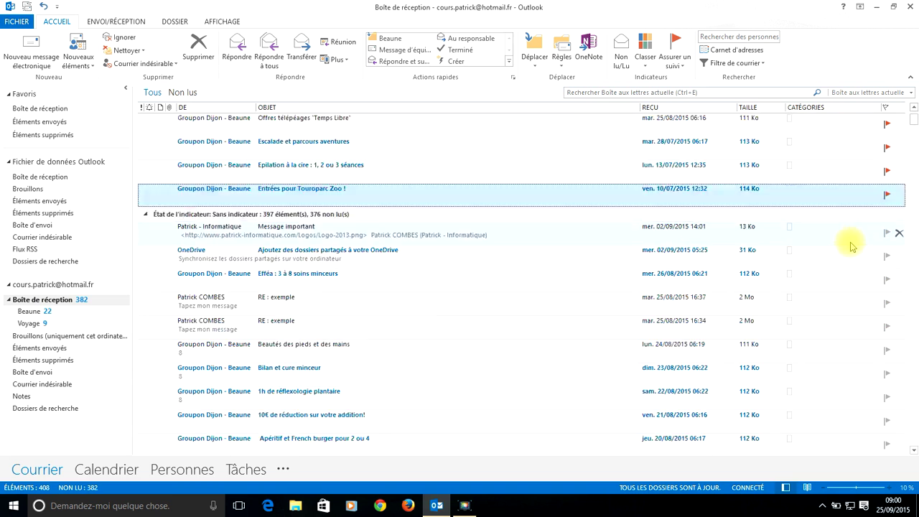
pyautogui.scroll(-4, 845, 242)
pyautogui.scroll(4, 801, 241)
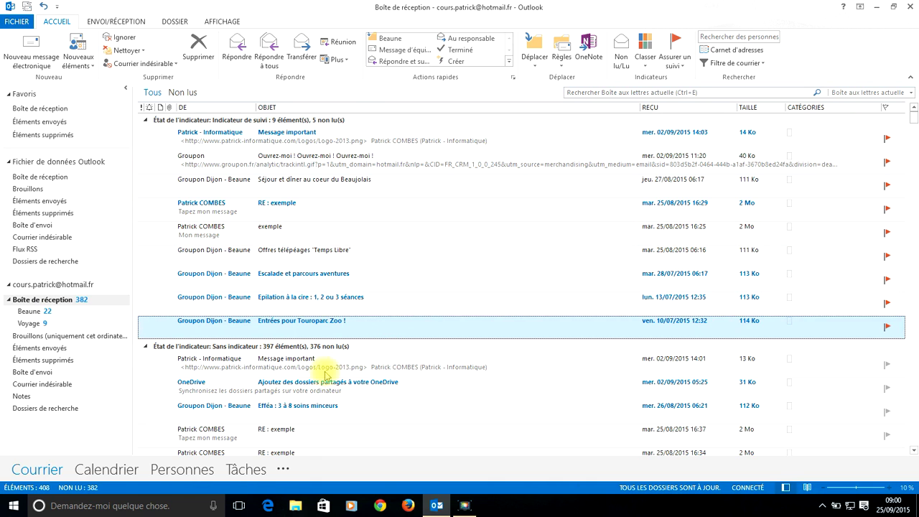
# Check the flagged messages in Tâches, read the one named "exemple" that is already marked as read, and return to Courrier.
pyautogui.moveTo(233, 471)
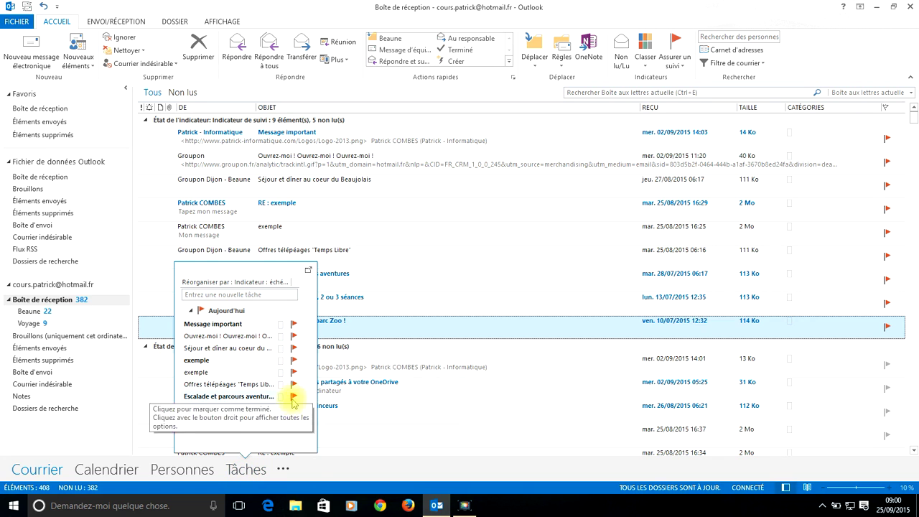
pyautogui.click(246, 470)
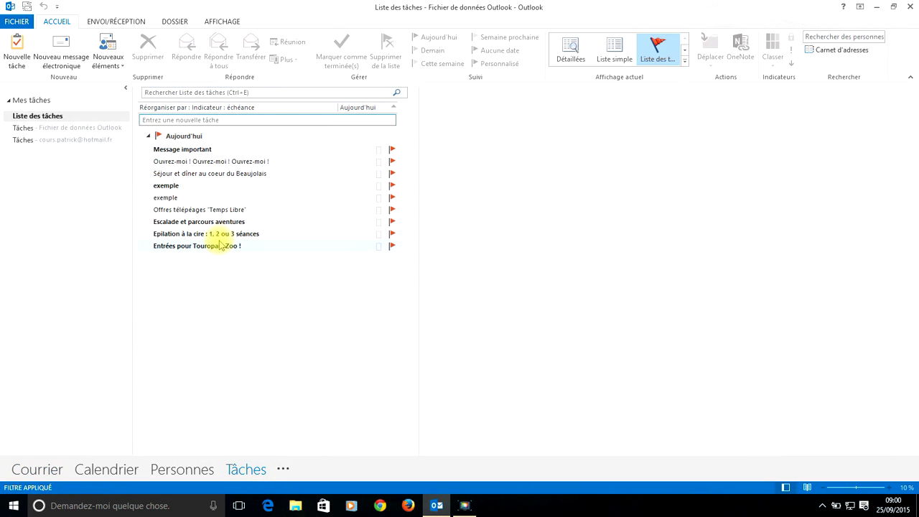
pyautogui.click(223, 199)
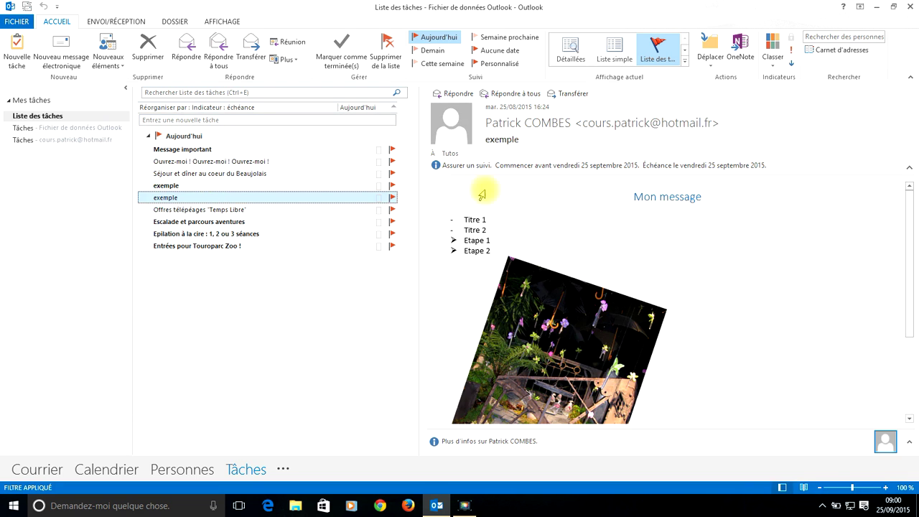
pyautogui.scroll(-3, 579, 335)
pyautogui.scroll(3, 579, 335)
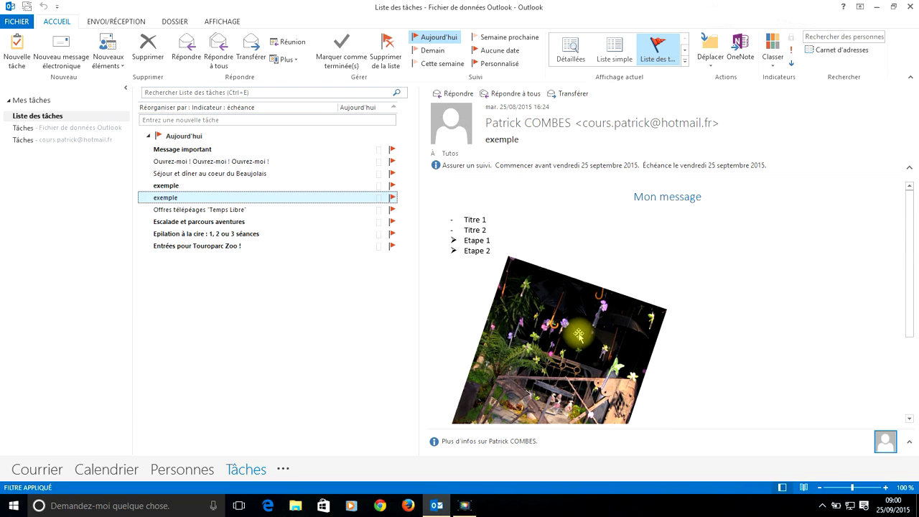
pyautogui.click(37, 474)
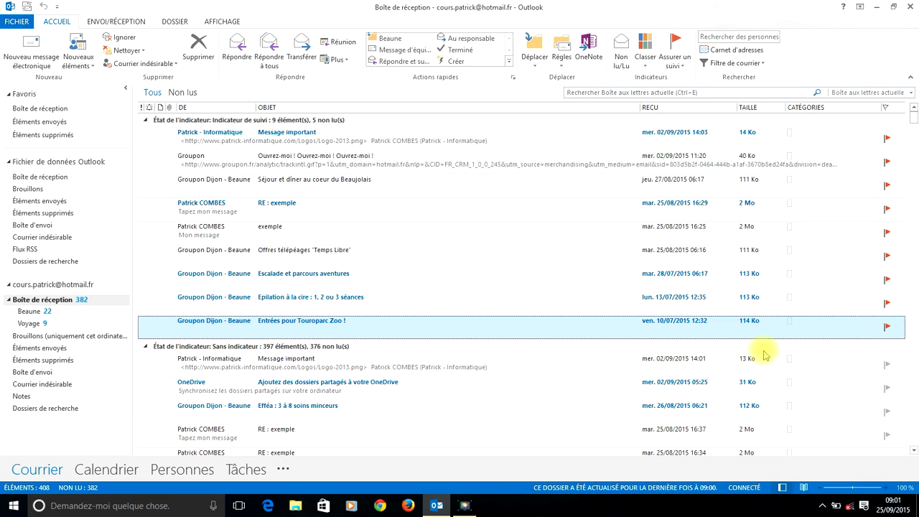
# Remove the follow-up flag from "Epilation à la cire : 1, 2 ou 3 séances" and mark "Entrées pour Touroparc Zoo !" as complete.
pyautogui.rightClick(887, 302)
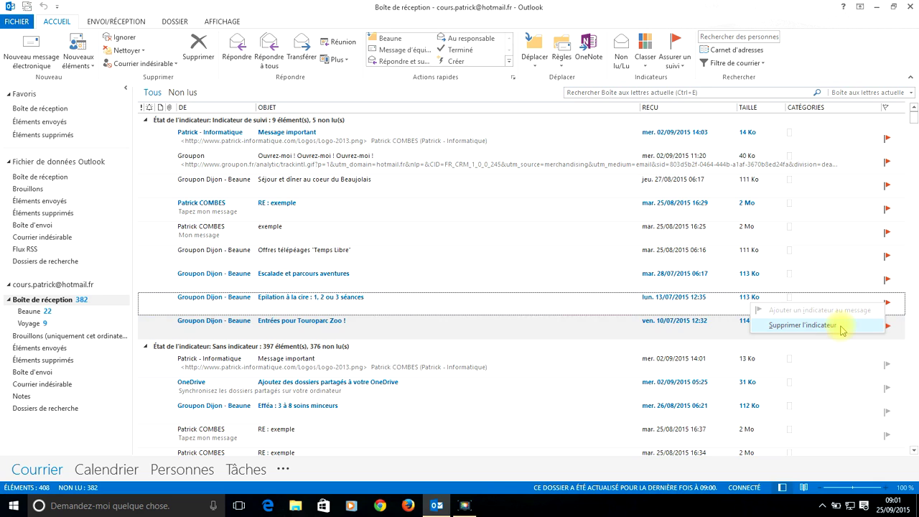
pyautogui.click(802, 326)
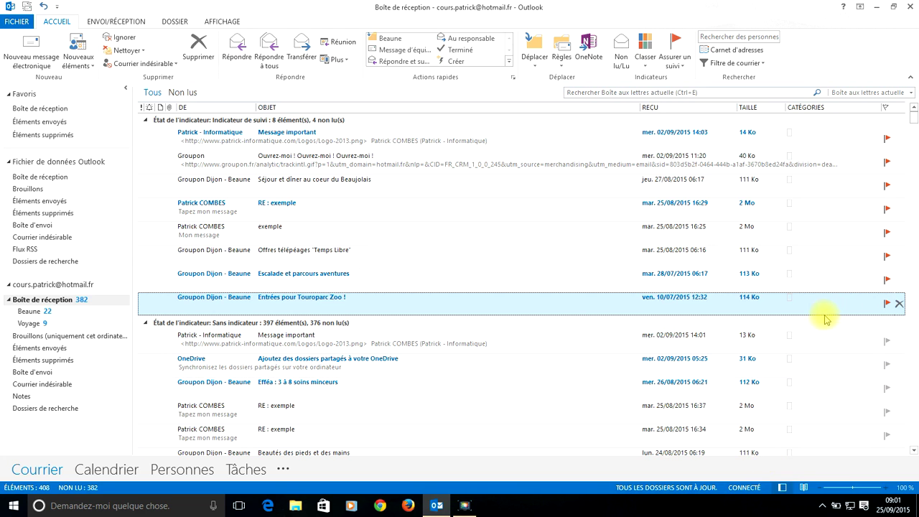
pyautogui.click(888, 305)
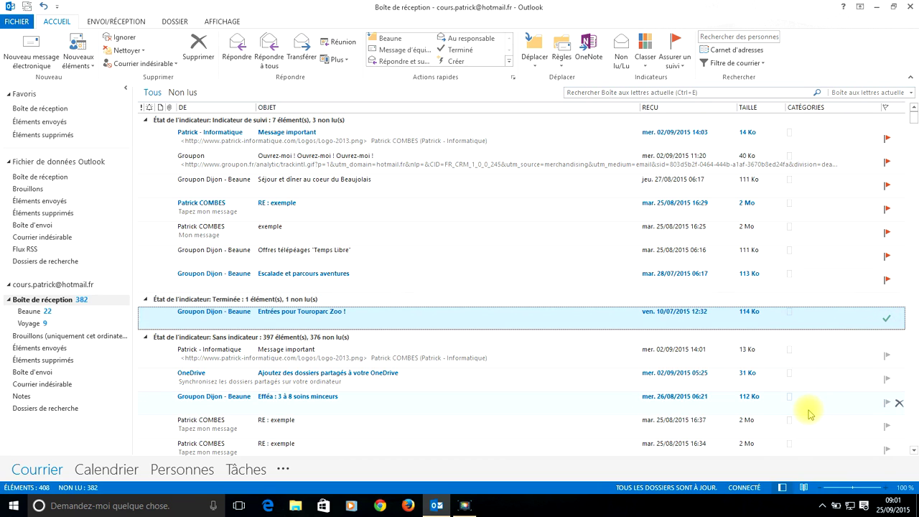
# Mark the flagged messages "exemple", "RE : exemple" and "Escalade et parcours aventures" as complete.
pyautogui.click(887, 232)
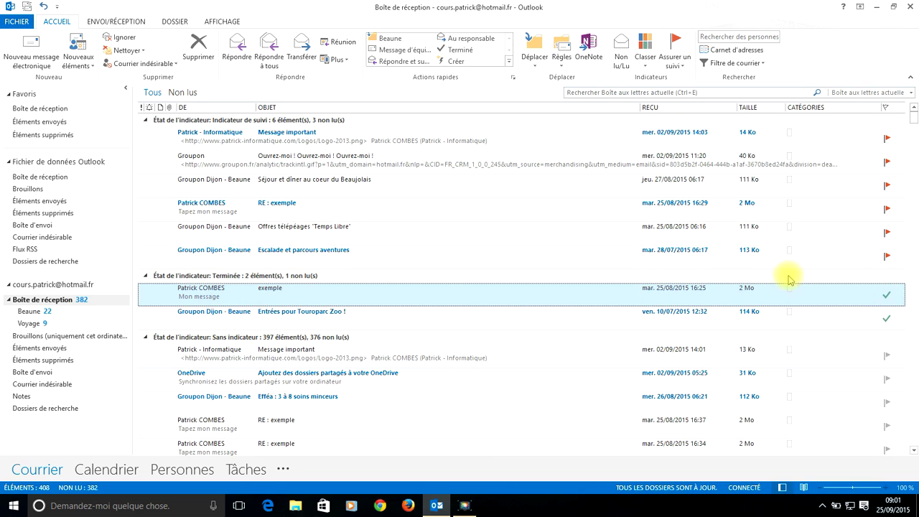
pyautogui.click(887, 209)
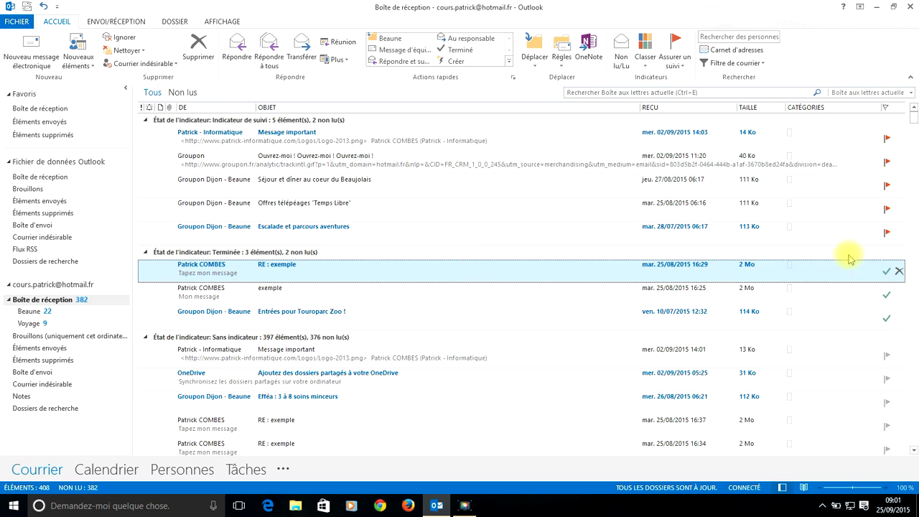
pyautogui.click(888, 234)
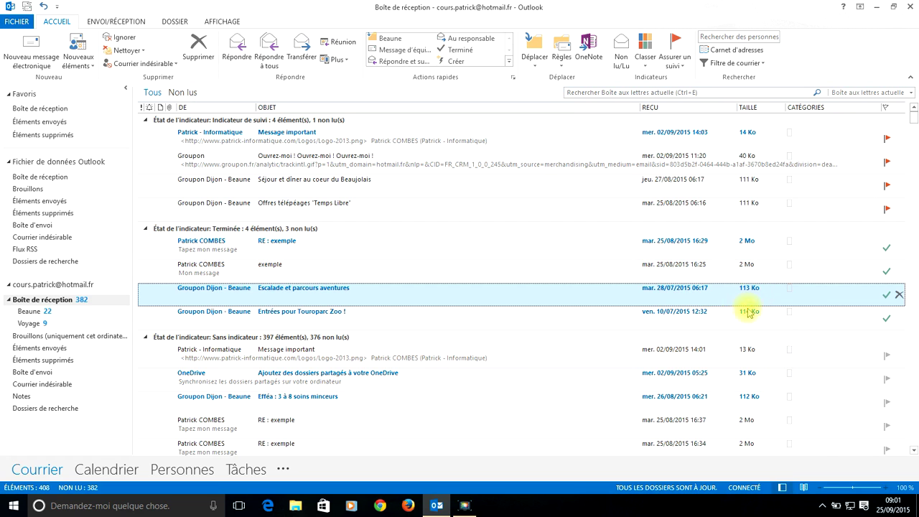
# Add a follow-up flag to the unflagged "Message important" message received on 02/09/2015 at 14:01.
pyautogui.click(887, 357)
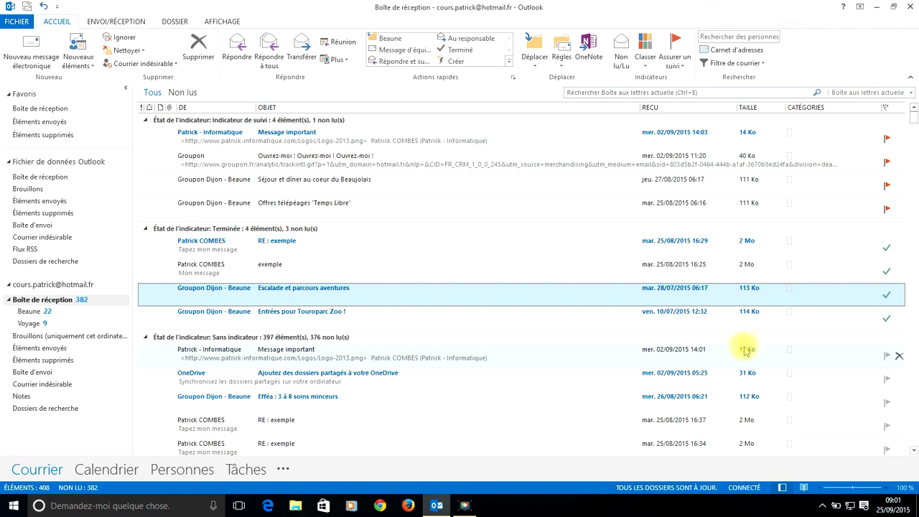
pyautogui.click(704, 353)
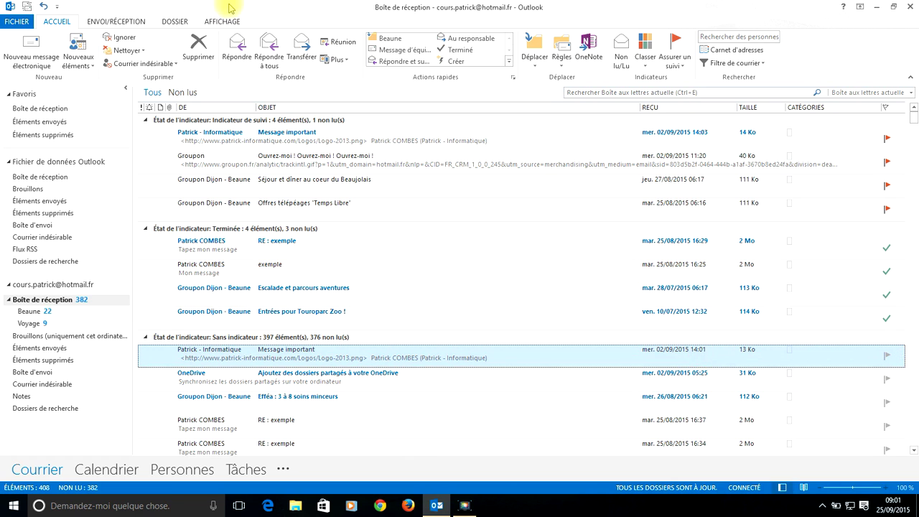
pyautogui.click(681, 68)
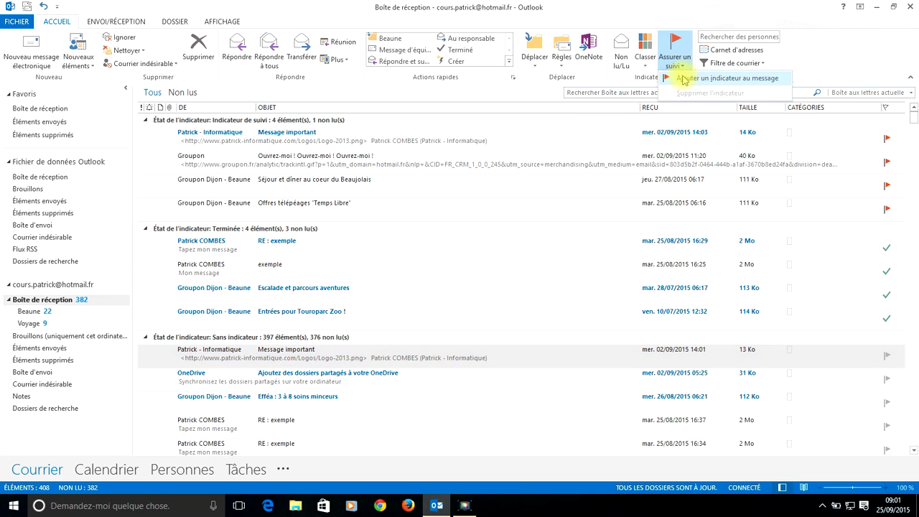
pyautogui.click(683, 79)
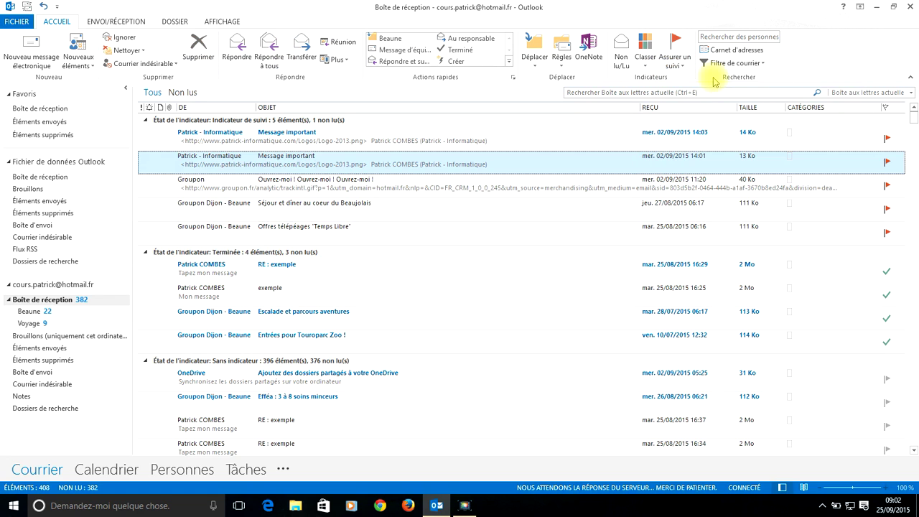
# Open the message "Efféa : 3 à 8 soins minceurs", add a follow-up flag to it, and close it.
pyautogui.doubleClick(656, 397)
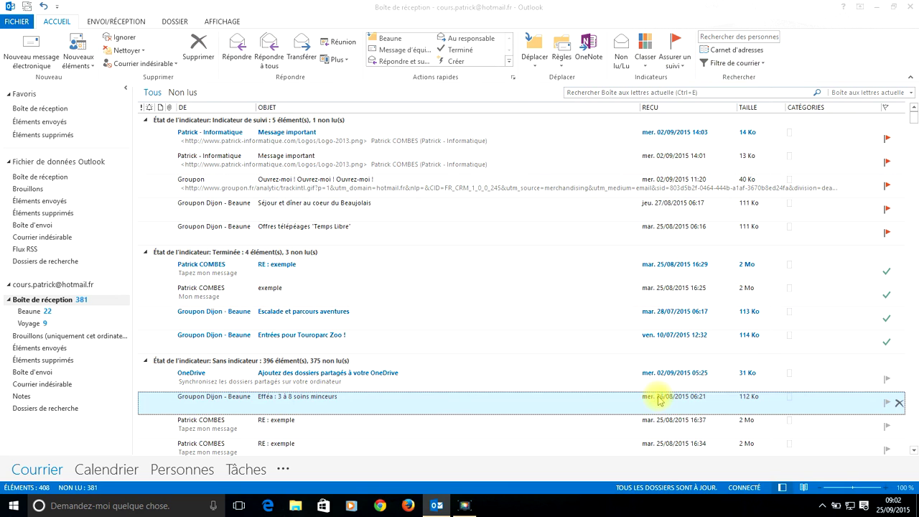
pyautogui.click(550, 116)
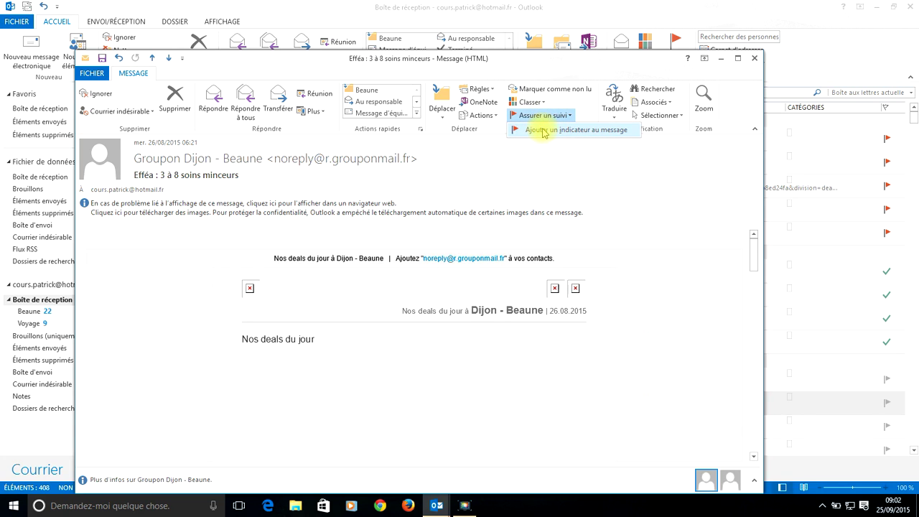
pyautogui.click(544, 130)
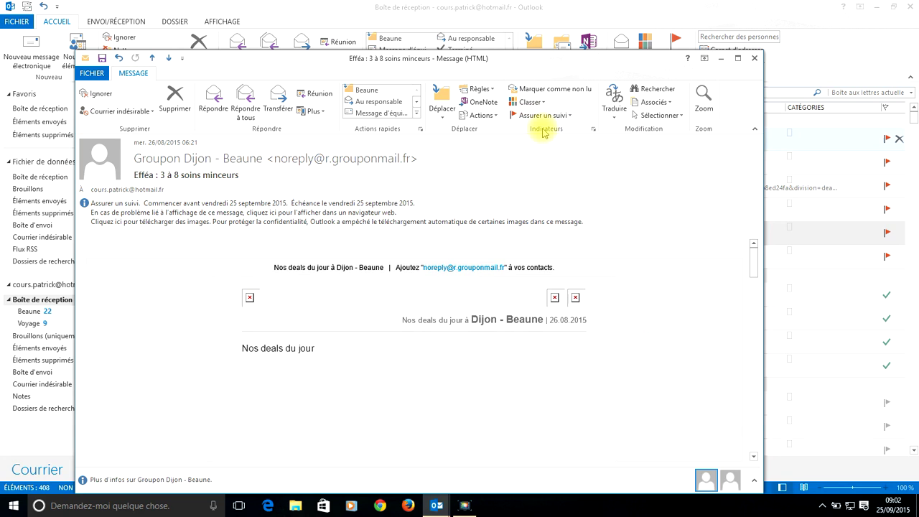
pyautogui.click(755, 58)
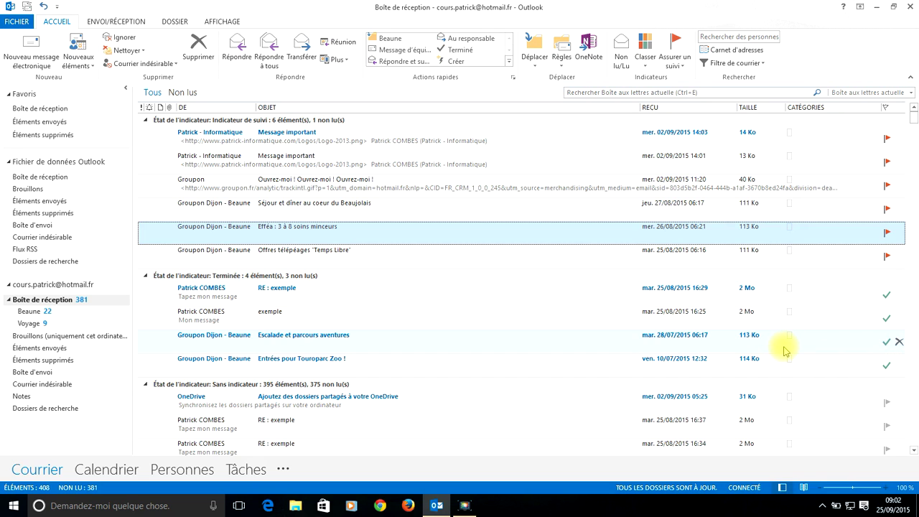
# Sort the inbox by received date and look through the messages in date order.
pyautogui.click(664, 108)
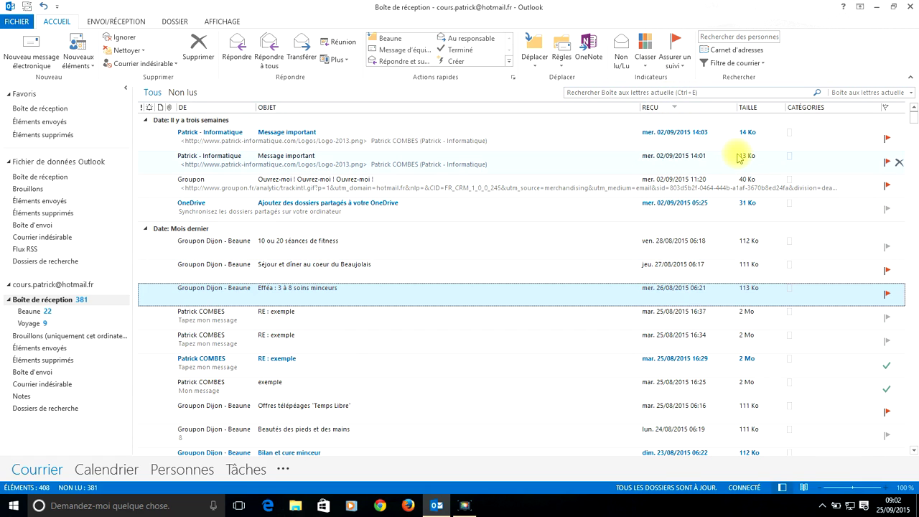
pyautogui.scroll(-5, 739, 158)
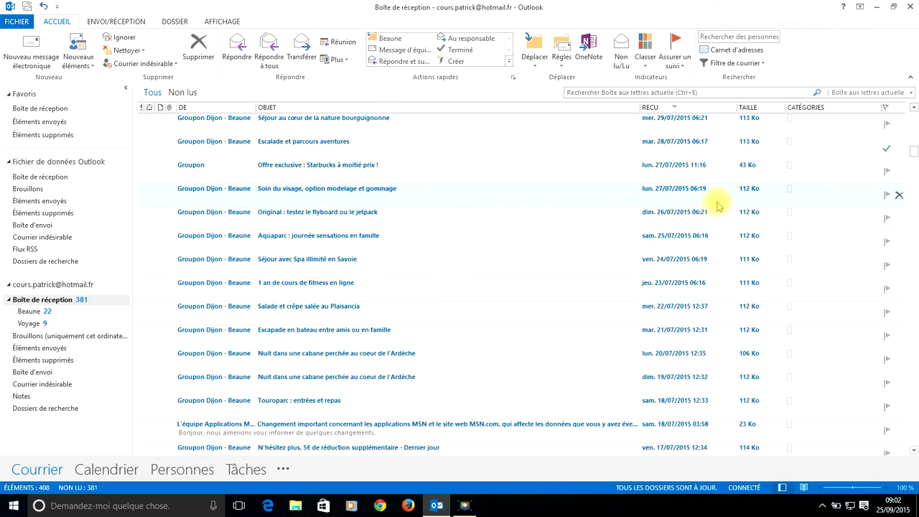
pyautogui.scroll(5, 716, 207)
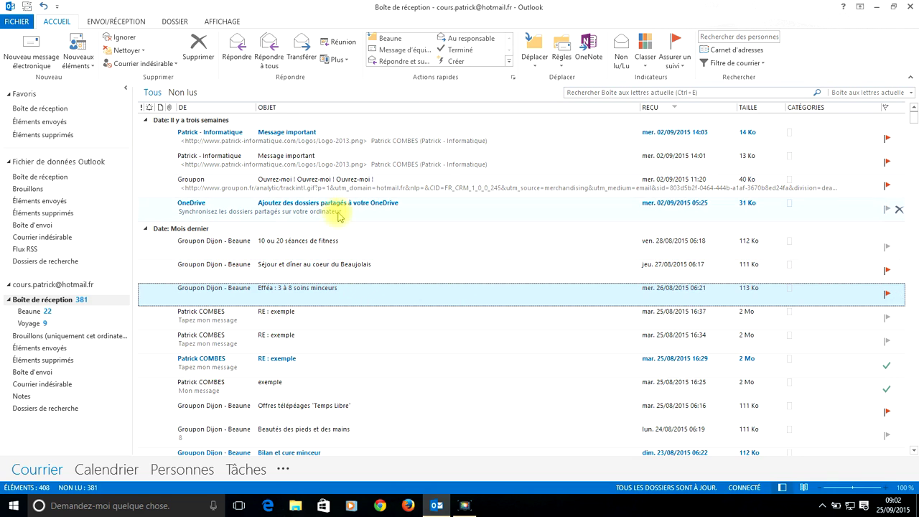
pyautogui.scroll(-3, 388, 284)
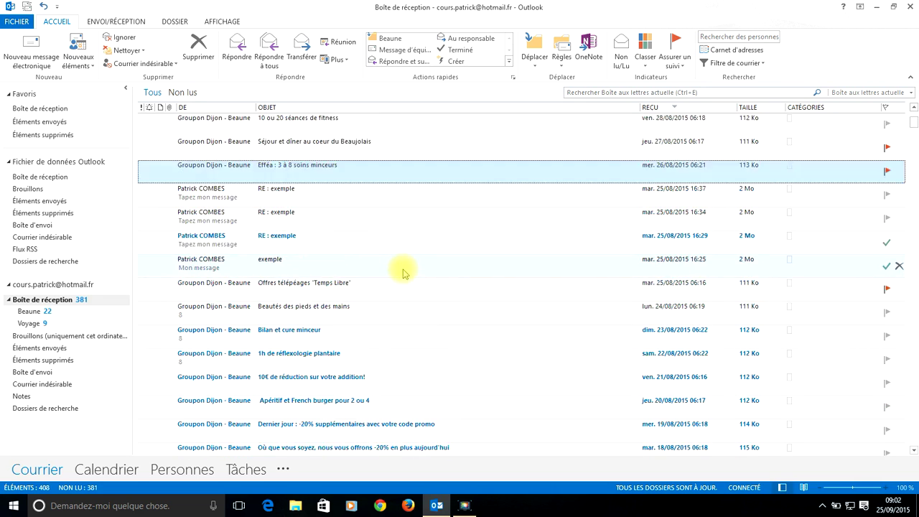
pyautogui.scroll(3, 402, 271)
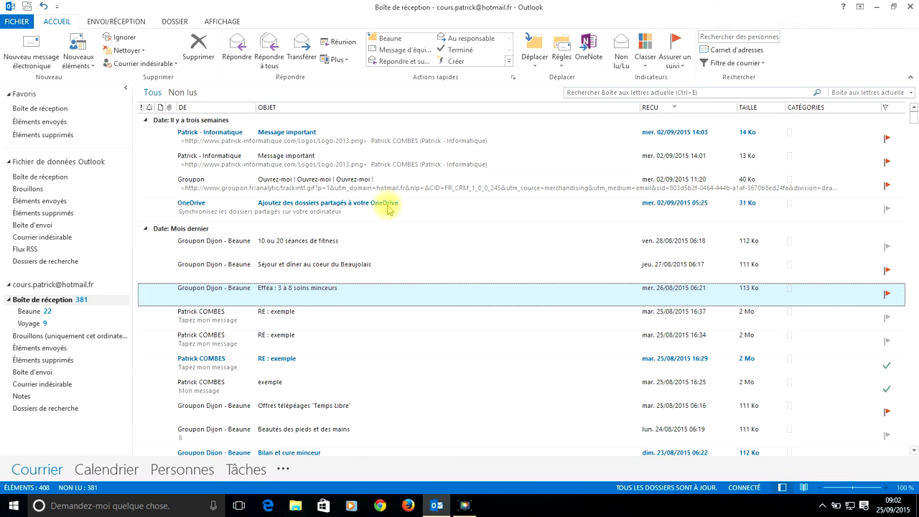
# Sort the inbox by sender and look through the messages grouped by sender.
pyautogui.click(209, 108)
pyautogui.scroll(-5, 273, 184)
pyautogui.scroll(20, 297, 191)
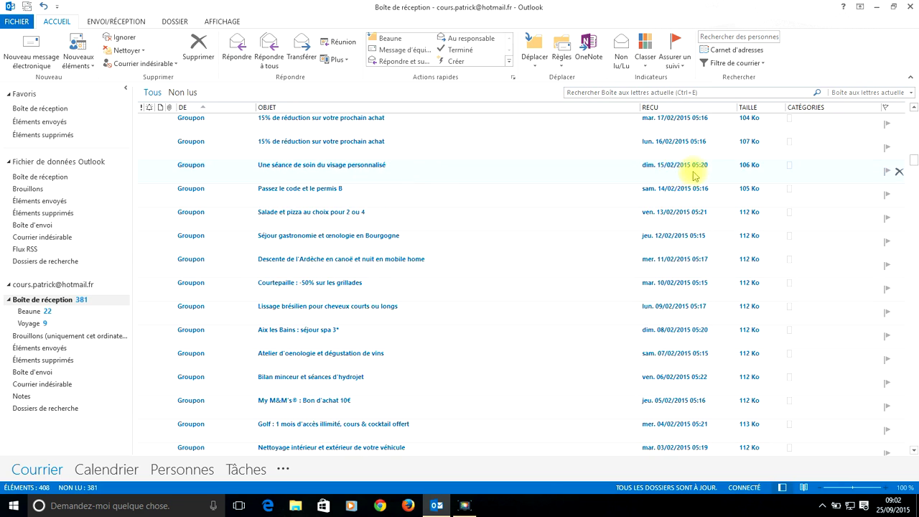
pyautogui.scroll(15, 722, 178)
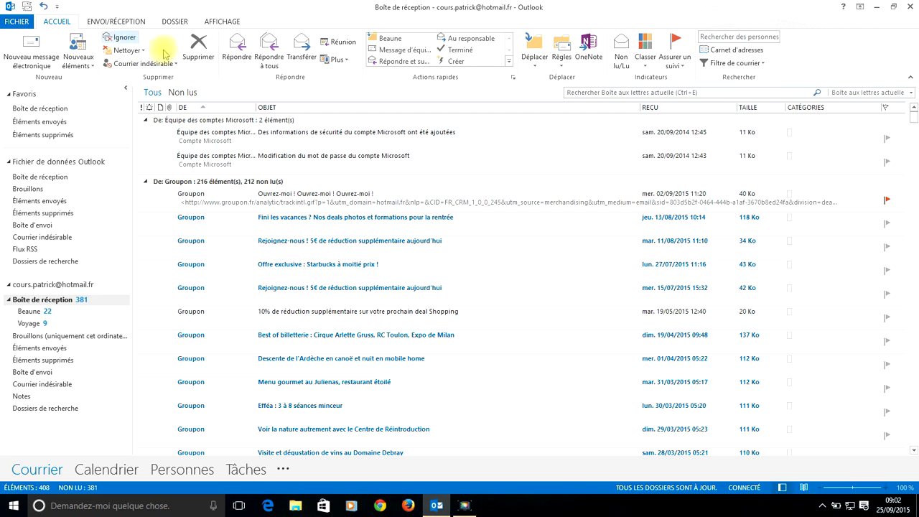
# Filter the inbox to messages received yesterday (Hier), review them, and close the search.
pyautogui.click(765, 68)
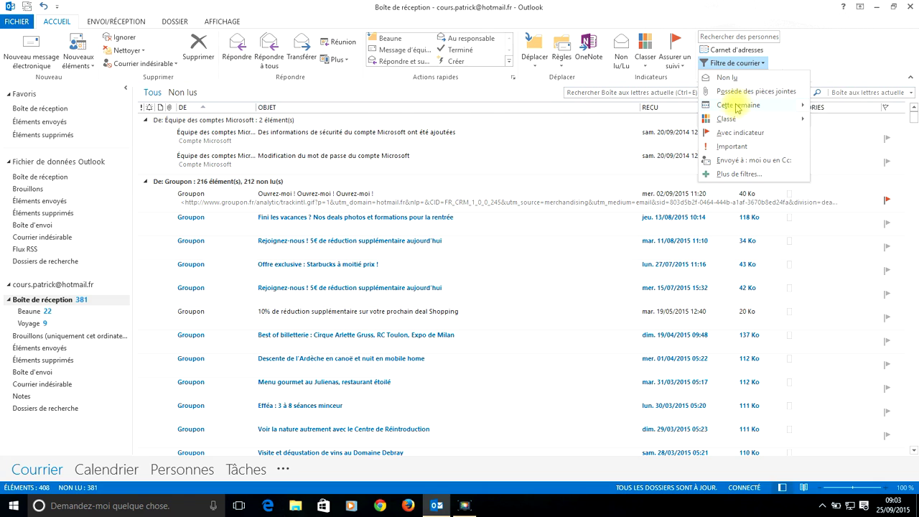
pyautogui.moveTo(739, 110)
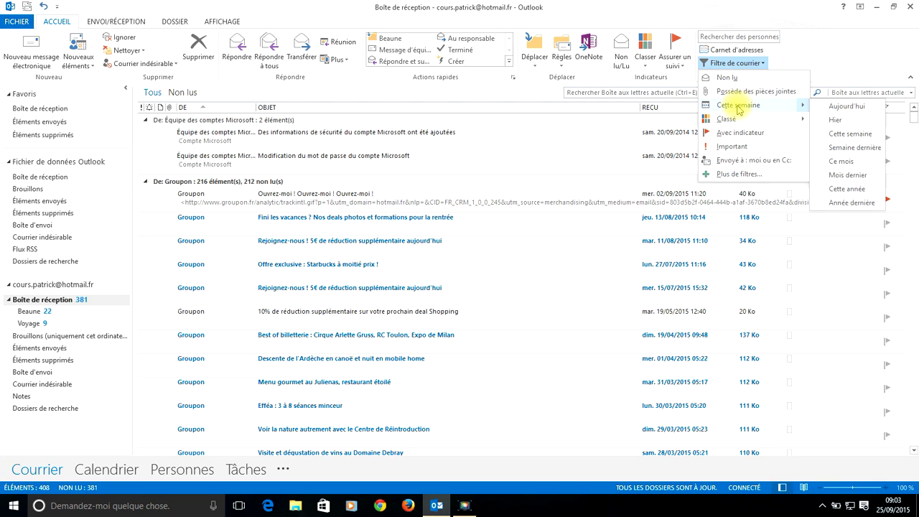
pyautogui.click(837, 119)
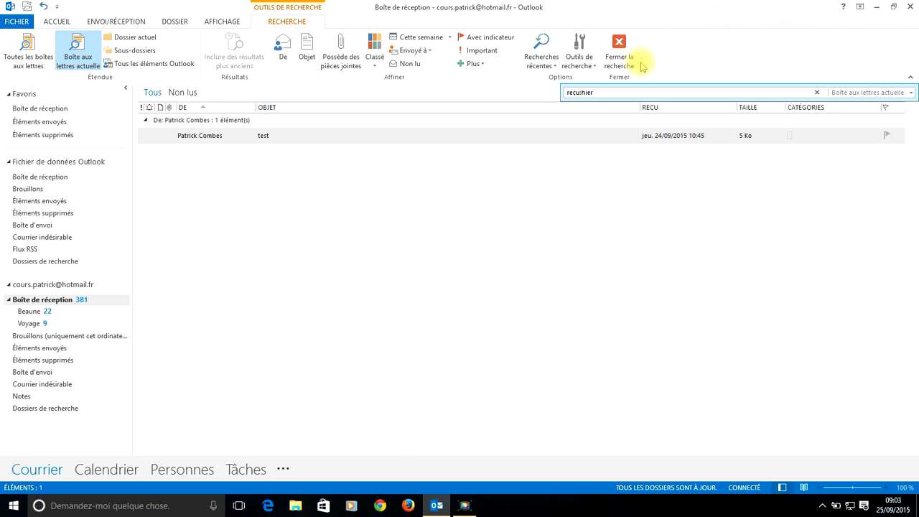
pyautogui.click(619, 57)
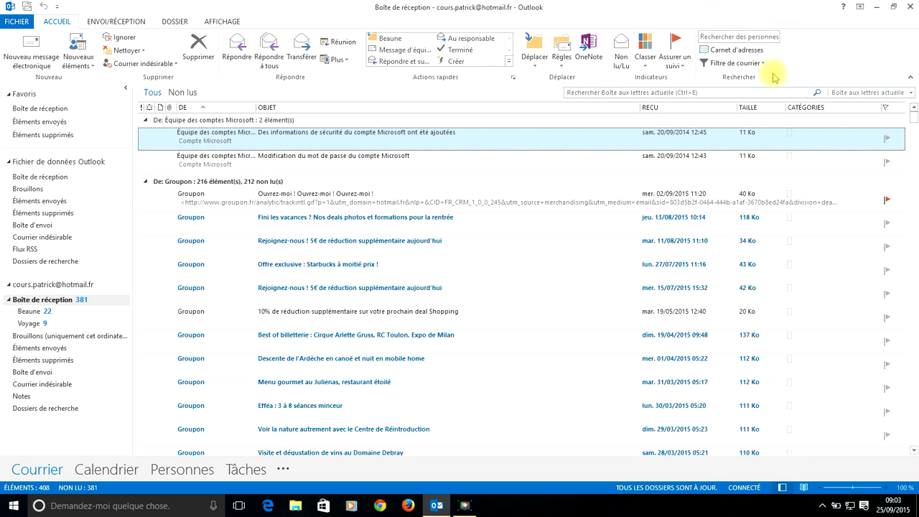
pyautogui.click(742, 64)
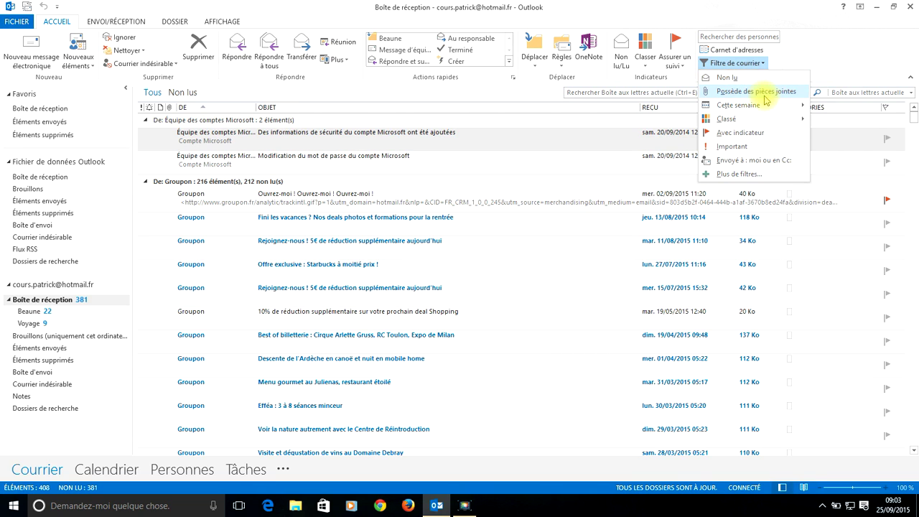
pyautogui.moveTo(759, 121)
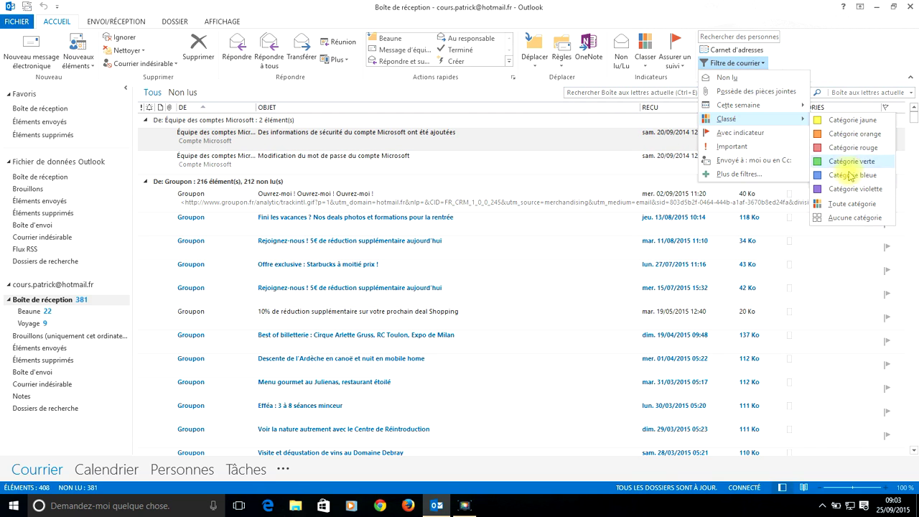
pyautogui.click(844, 57)
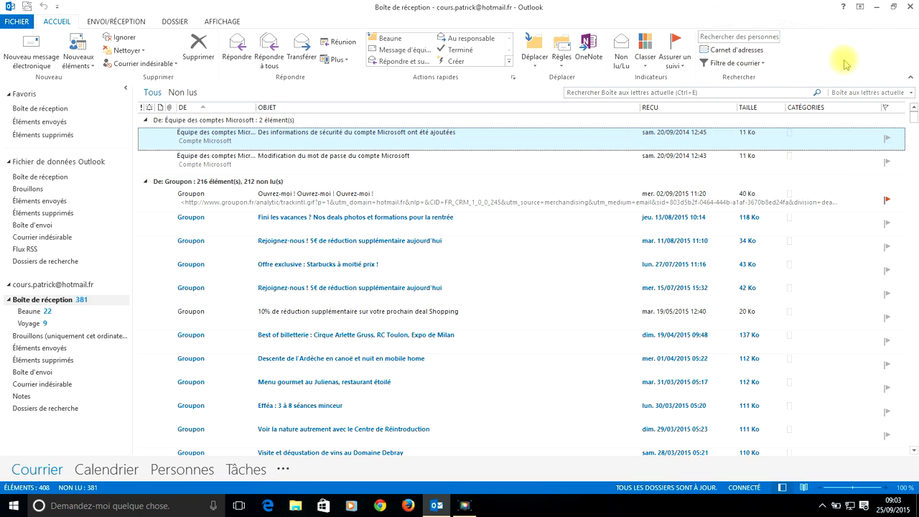
# Assign Catégorie rouge to "Modification du mot de passe du compte Microsoft", "Fini les vacances ?" and "Offre exclusive : Starbucks à moitié prix !".
pyautogui.click(823, 162)
pyautogui.click(822, 219)
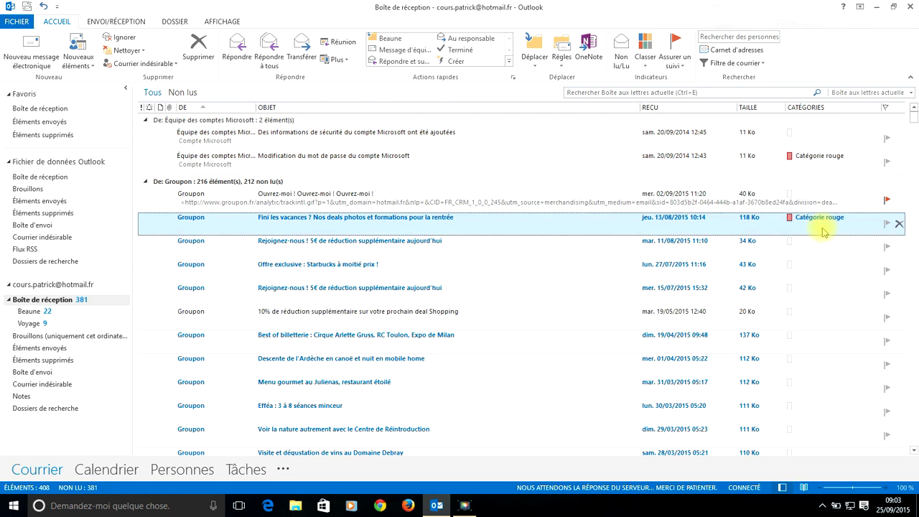
pyautogui.click(825, 266)
pyautogui.click(792, 263)
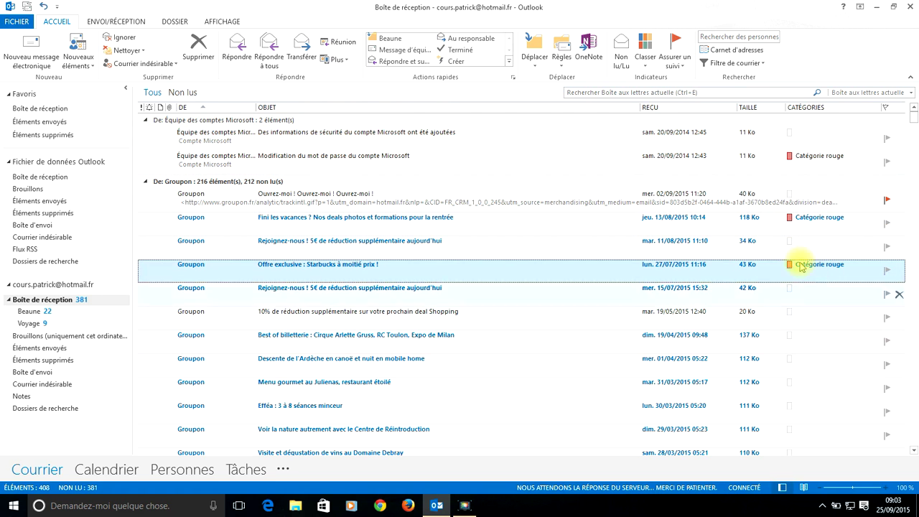
# Filter the inbox to messages classified as Catégorie rouge, review them, and close the search.
pyautogui.click(740, 65)
pyautogui.moveTo(744, 124)
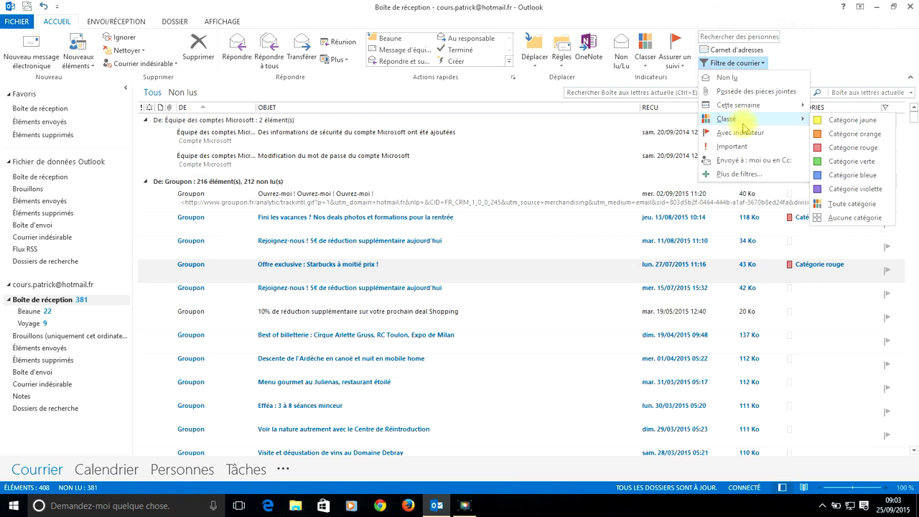
pyautogui.click(853, 149)
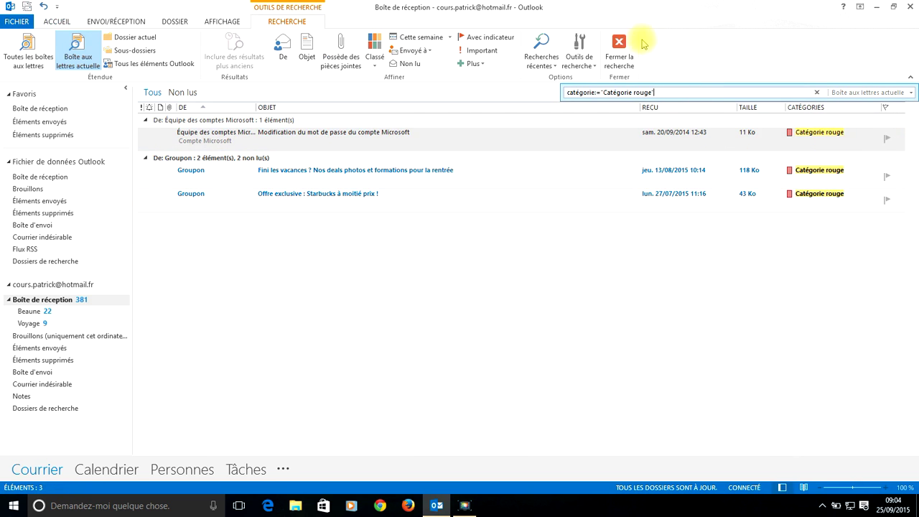
pyautogui.click(622, 56)
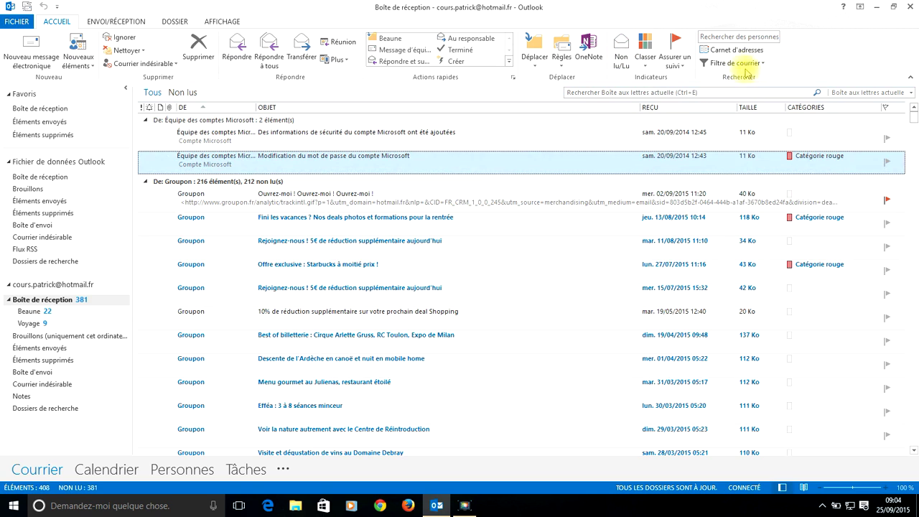
pyautogui.click(737, 63)
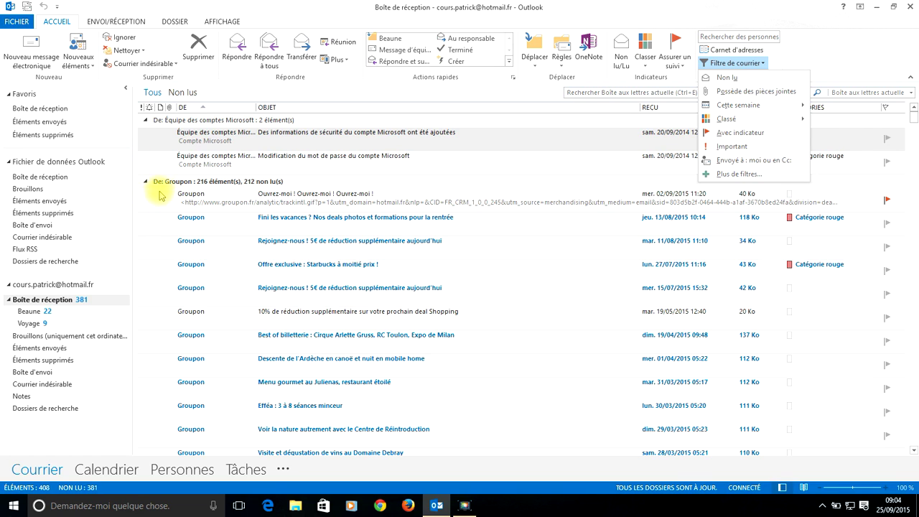
pyautogui.scroll(-20, 147, 186)
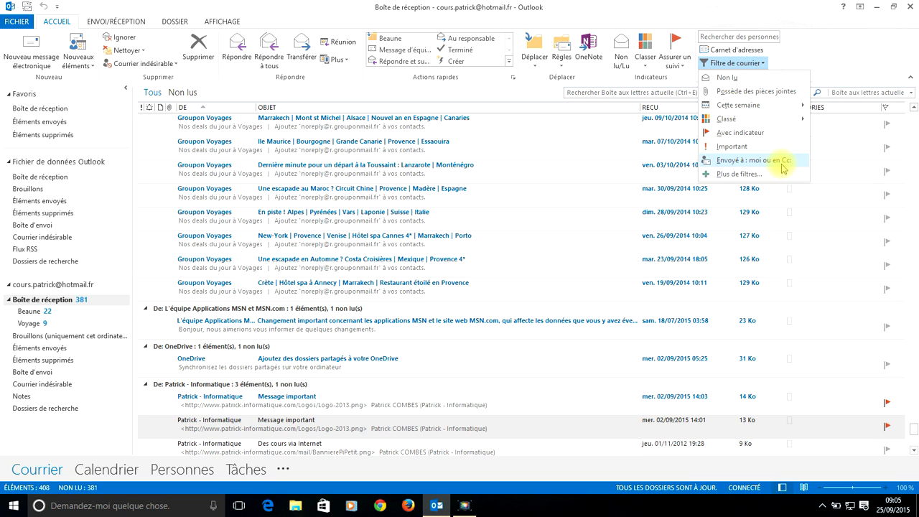
pyautogui.click(803, 50)
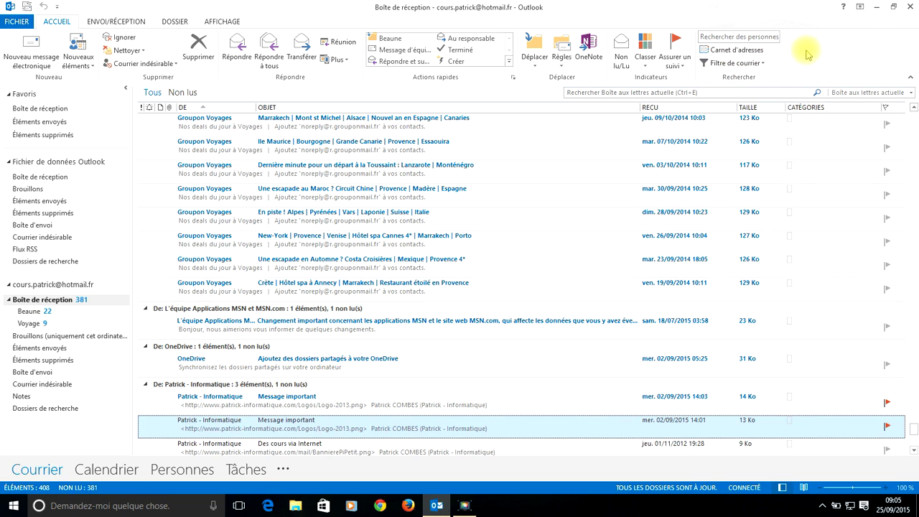